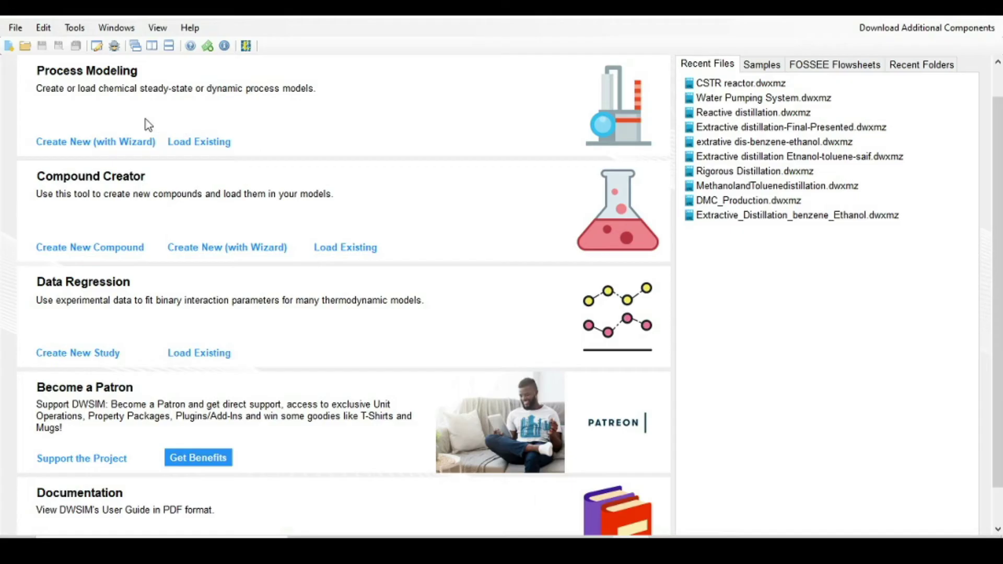
Step: Create a new process simulation and add the compounds Cis-2-butene and Trans-2-butene
{"action": "left_click", "coordinate": [9, 49]}
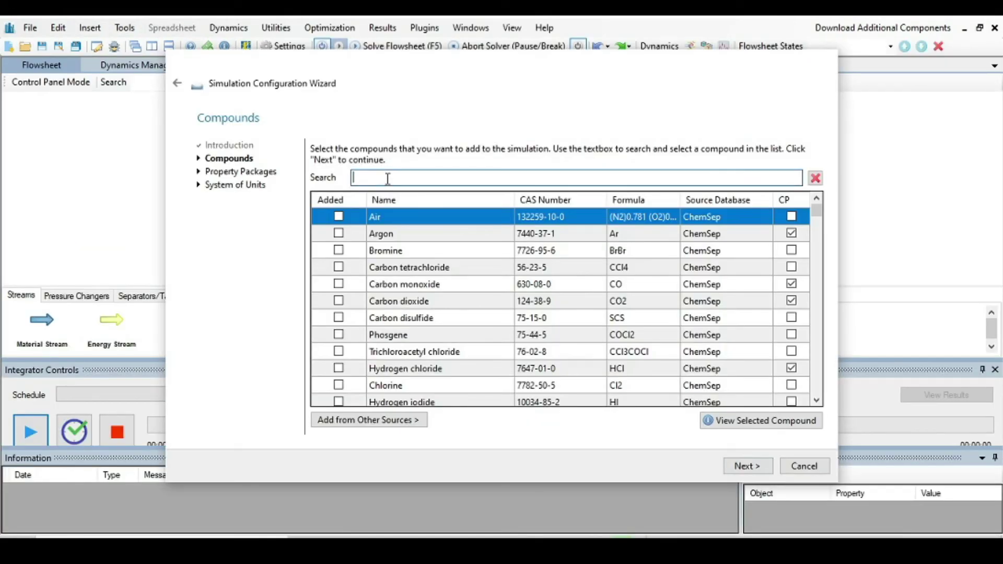
{"action": "type", "text": "c"}
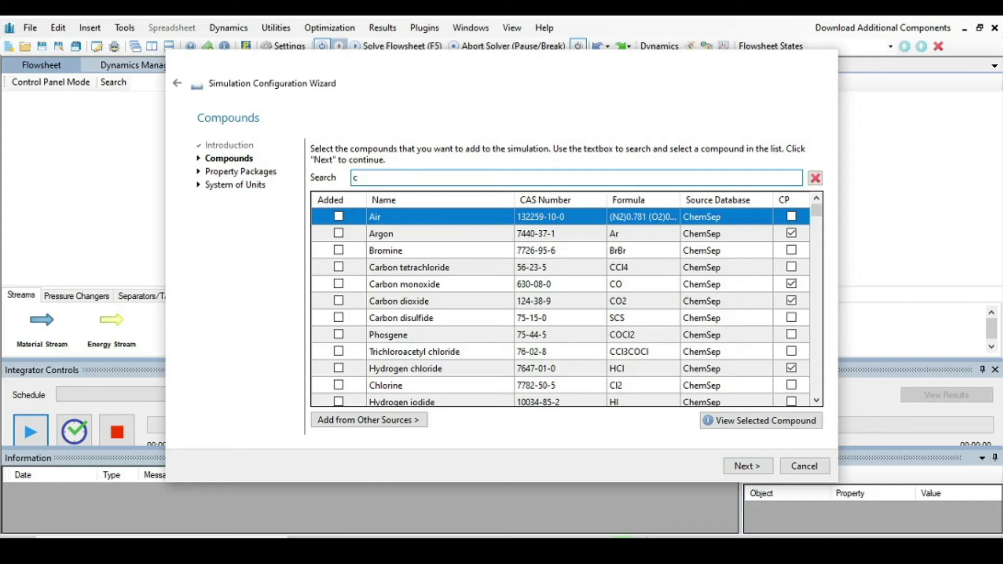
{"action": "type", "text": "is"}
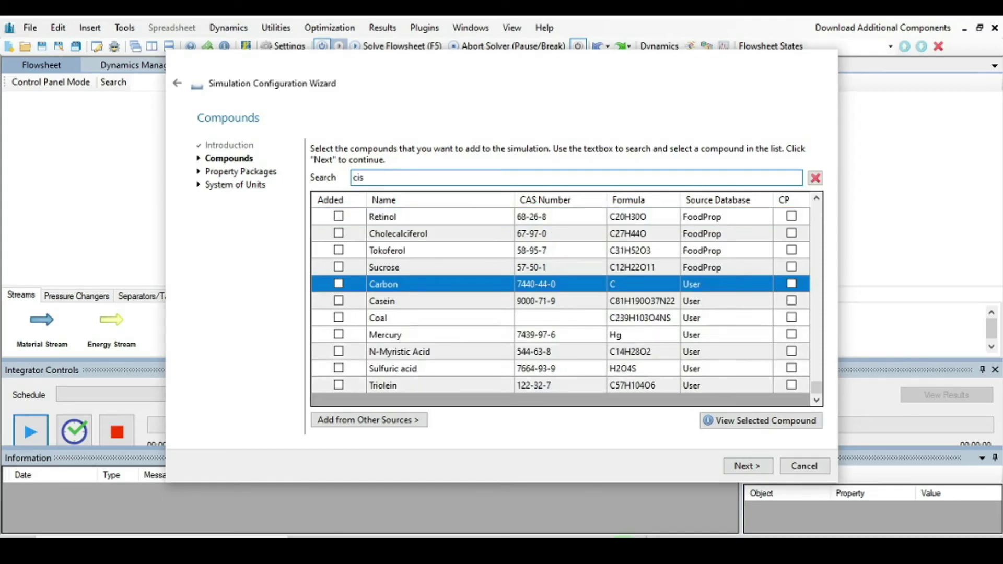
{"action": "type", "text": "-2"}
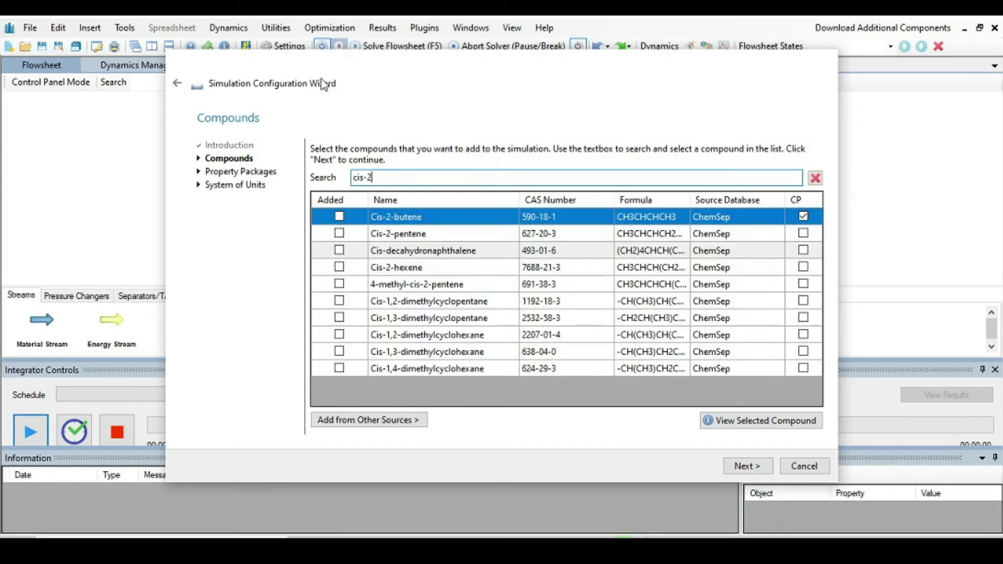
{"action": "left_click", "coordinate": [341, 217]}
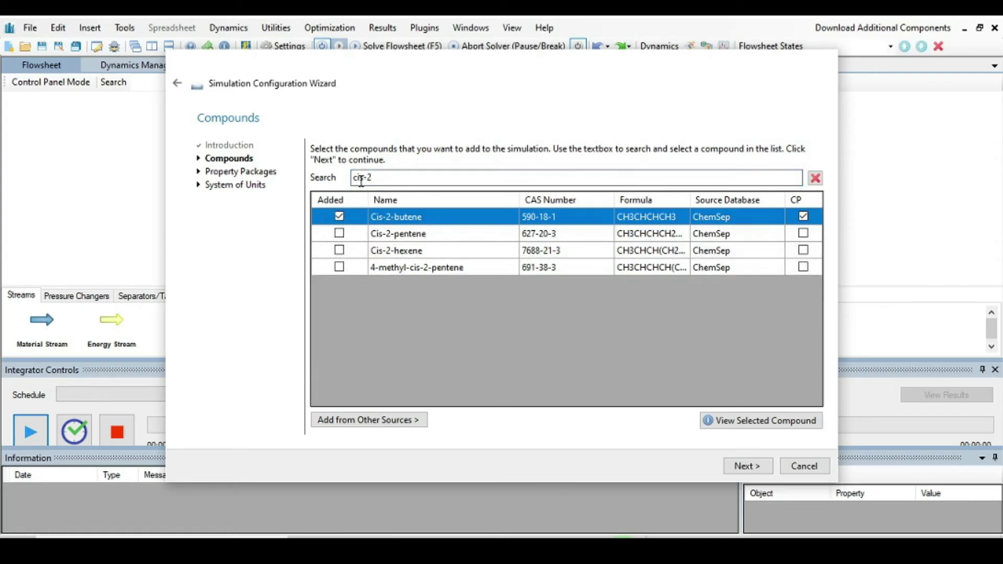
{"action": "left_click_drag", "start_coordinate": [369, 178], "coordinate": [341, 176]}
{"action": "type", "text": "tran"}
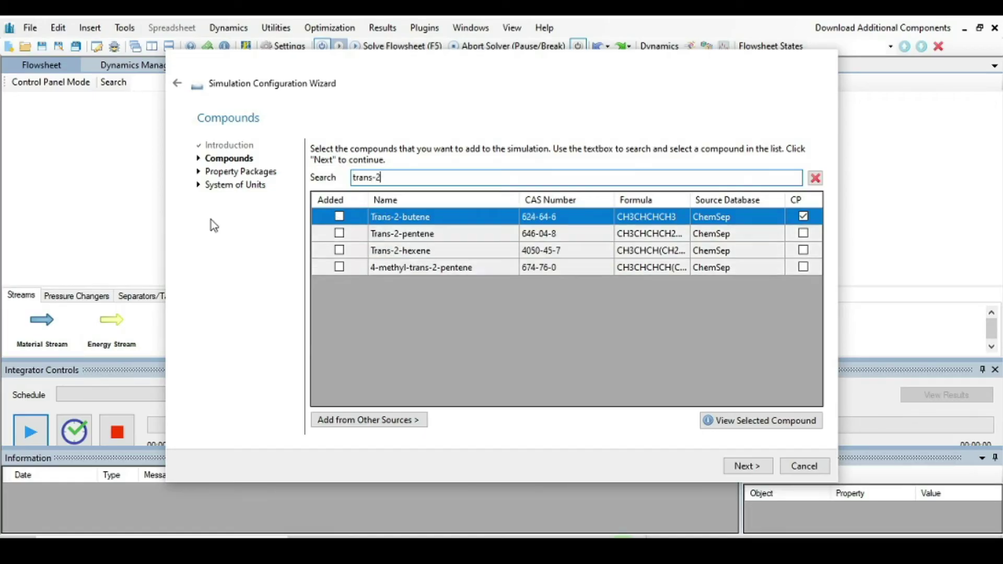
{"action": "left_click", "coordinate": [755, 466]}
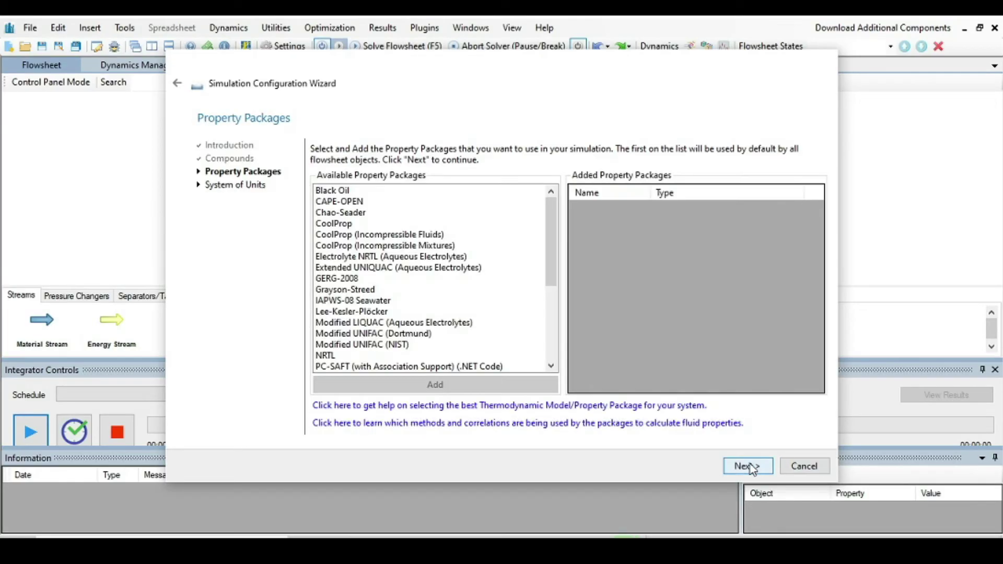
Step: Add the NRTL property package, choose the C5 system of units and finish the simulation configuration
{"action": "left_click", "coordinate": [325, 356]}
{"action": "left_click", "coordinate": [370, 385]}
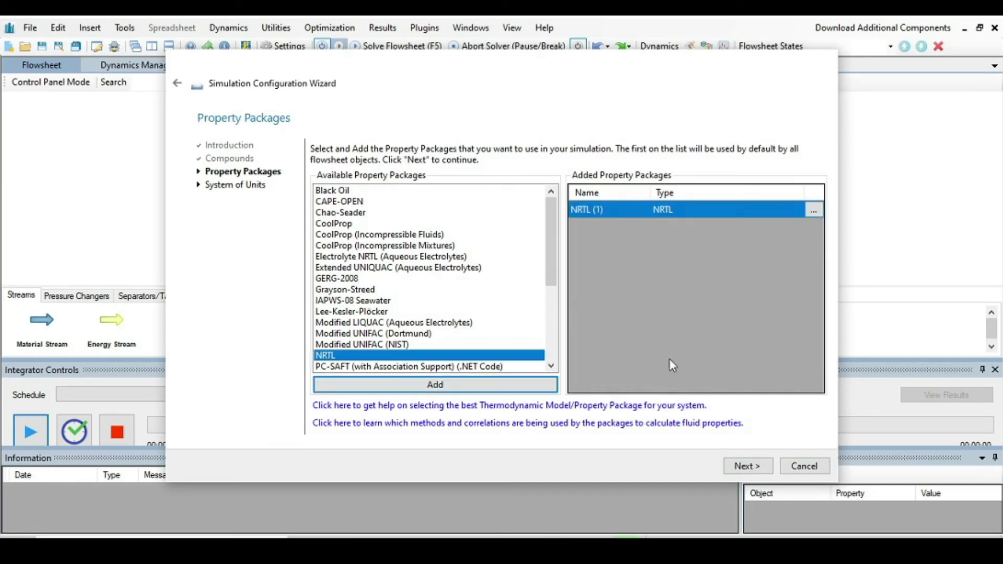
{"action": "left_click", "coordinate": [742, 468]}
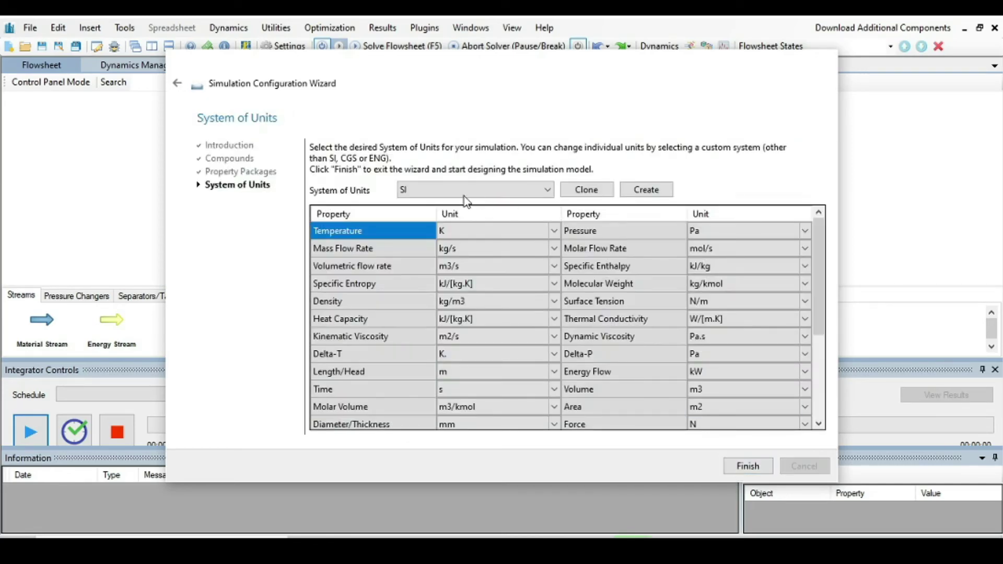
{"action": "left_click", "coordinate": [546, 190]}
{"action": "left_click", "coordinate": [429, 284]}
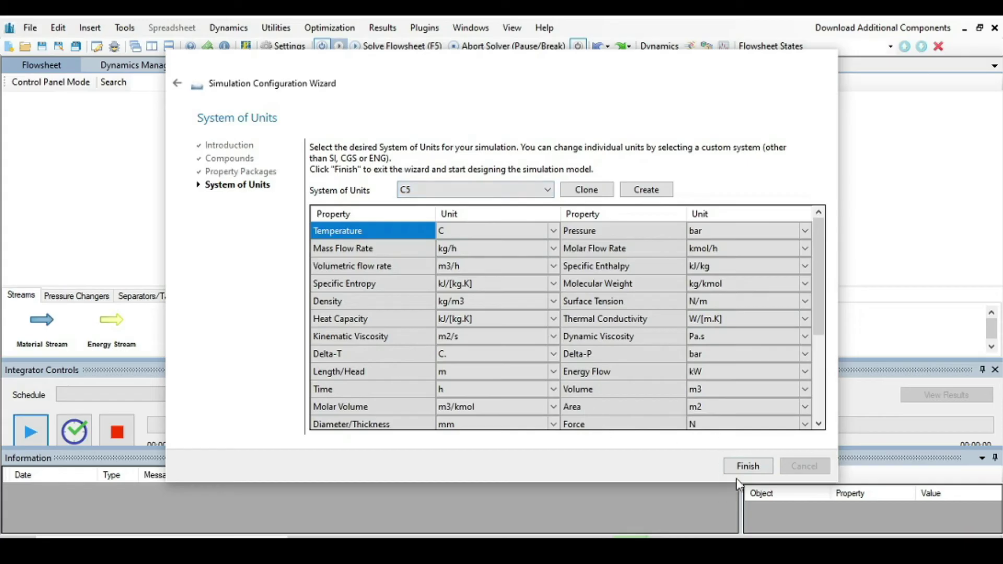
{"action": "left_click", "coordinate": [747, 466]}
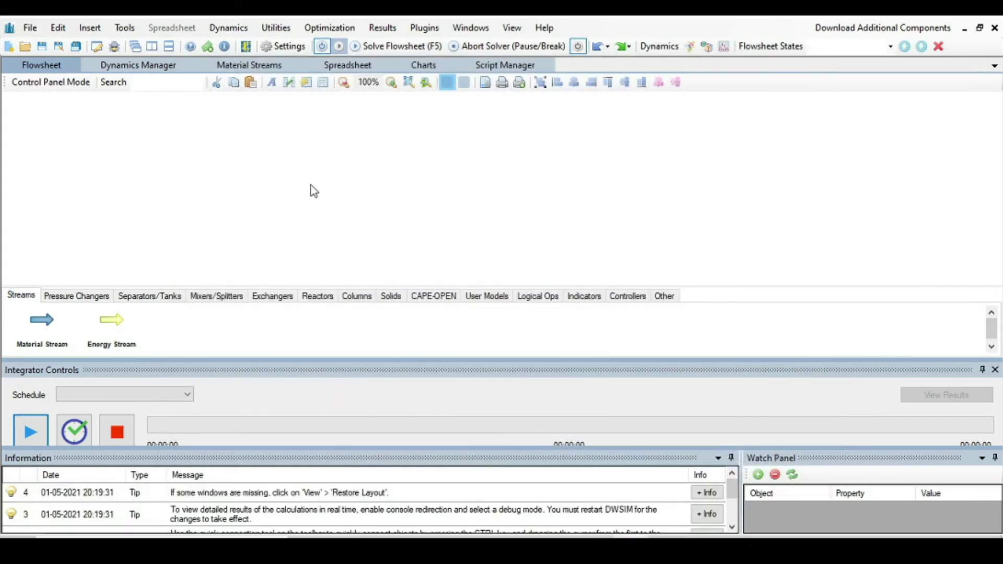
Step: Close the Integrator Controls and enlarge the flowsheet area by shrinking the Information and Watch panels
{"action": "left_click", "coordinate": [995, 369]}
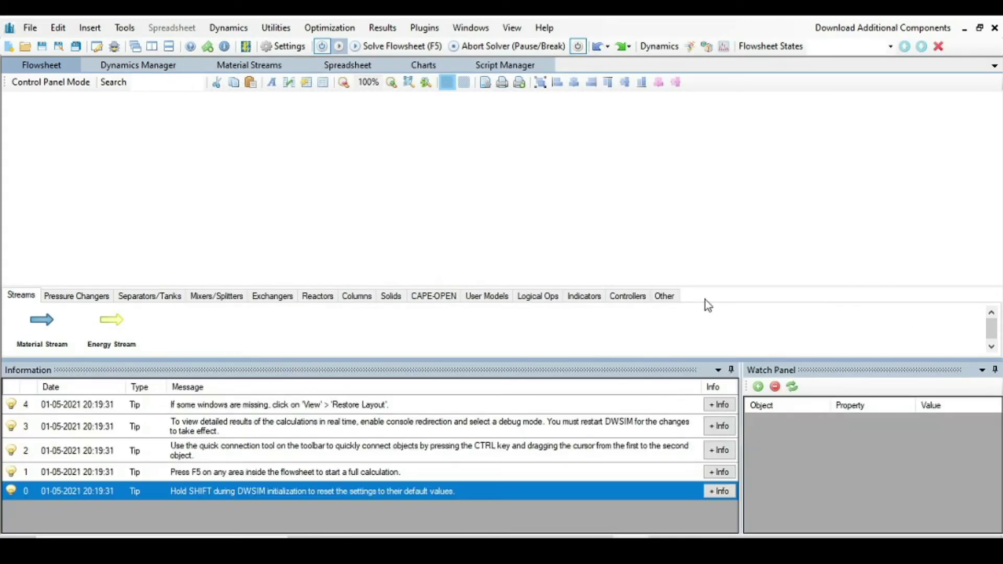
{"action": "left_click_drag", "start_coordinate": [583, 359], "coordinate": [579, 416]}
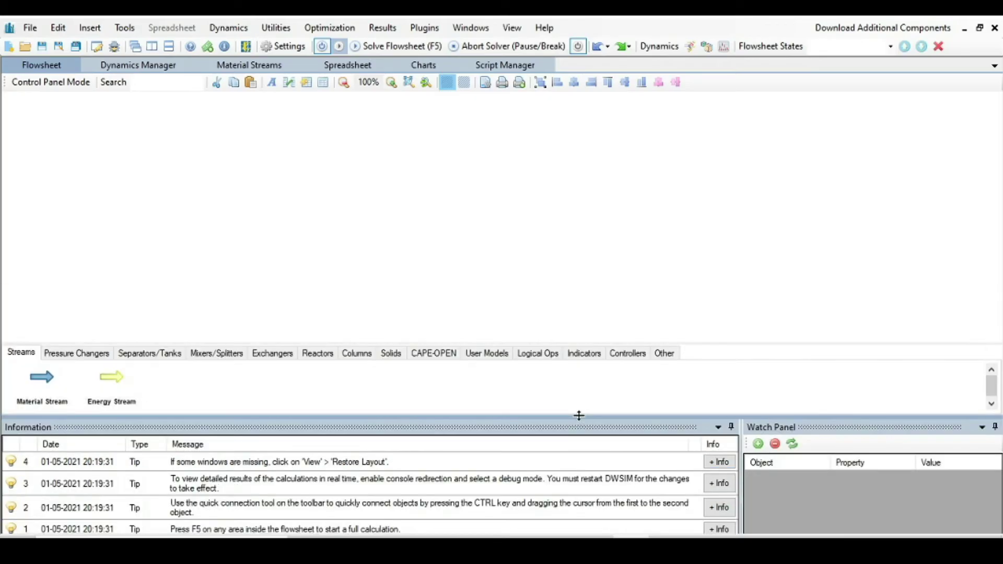
Step: Start a new kinetic reaction that includes Cis-2-butene and Trans-2-butene, with Cis-2-butene as the base component
{"action": "left_click", "coordinate": [278, 48]}
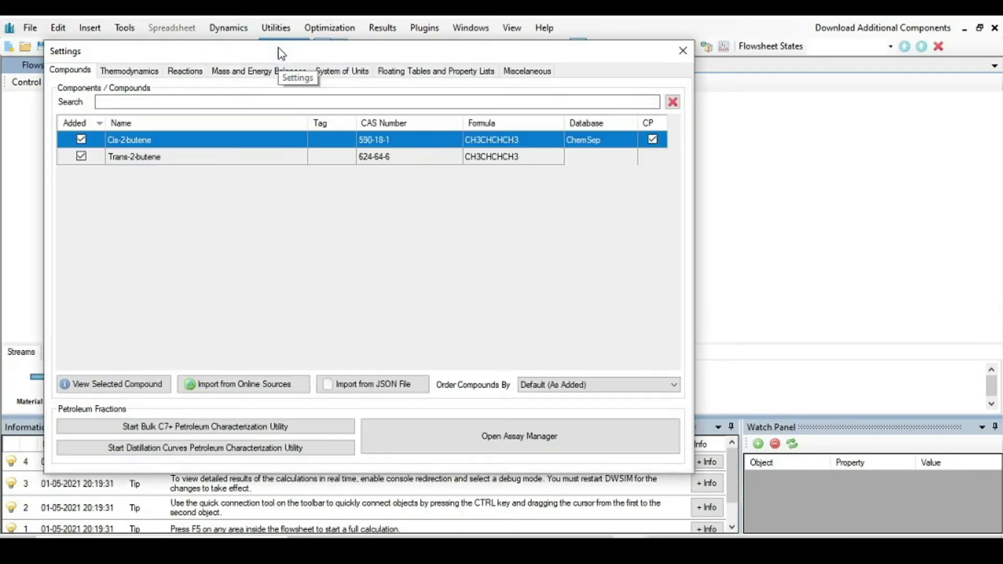
{"action": "left_click", "coordinate": [186, 72]}
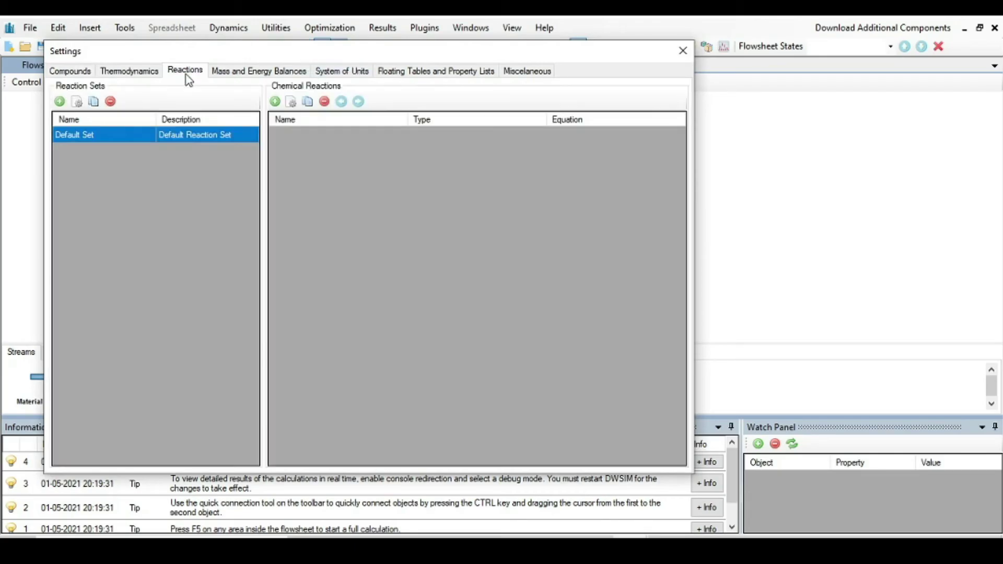
{"action": "left_click", "coordinate": [275, 101]}
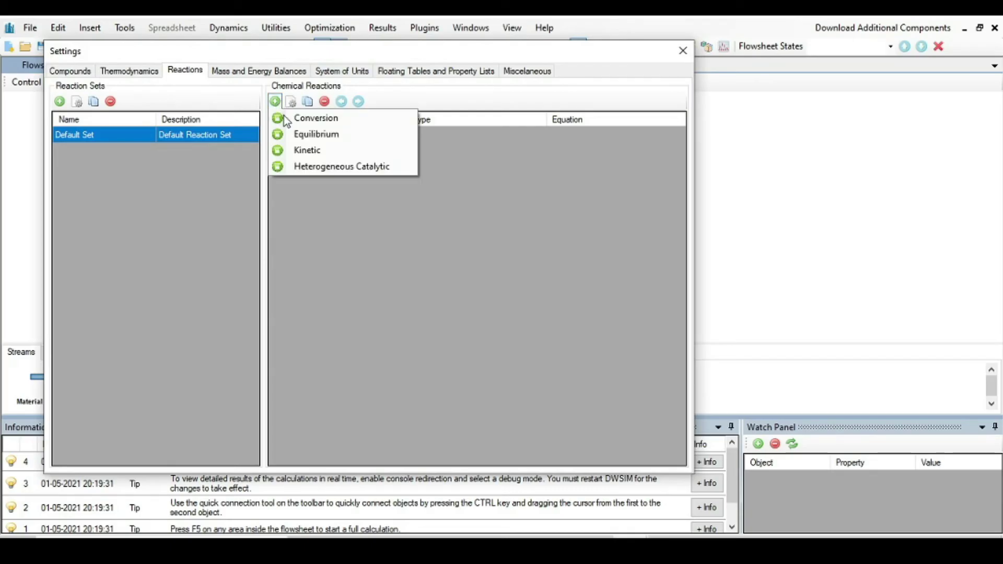
{"action": "left_click", "coordinate": [303, 152]}
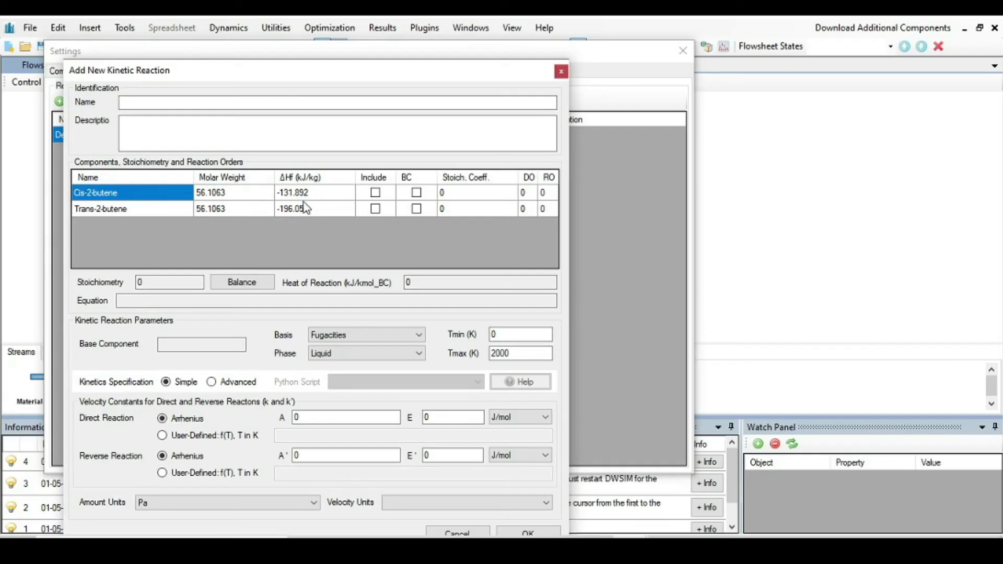
{"action": "left_click", "coordinate": [377, 196]}
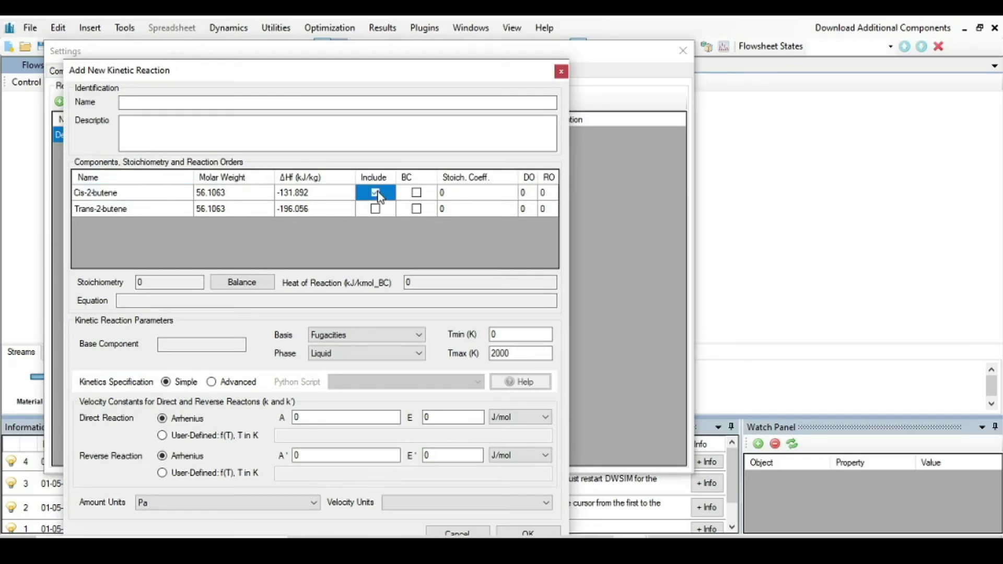
{"action": "left_click", "coordinate": [374, 209]}
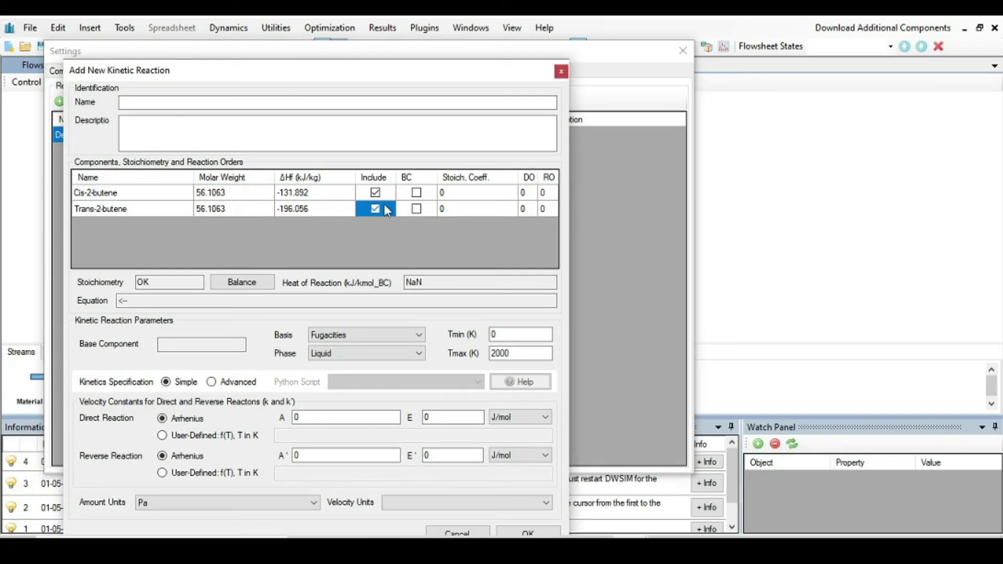
{"action": "left_click", "coordinate": [416, 193]}
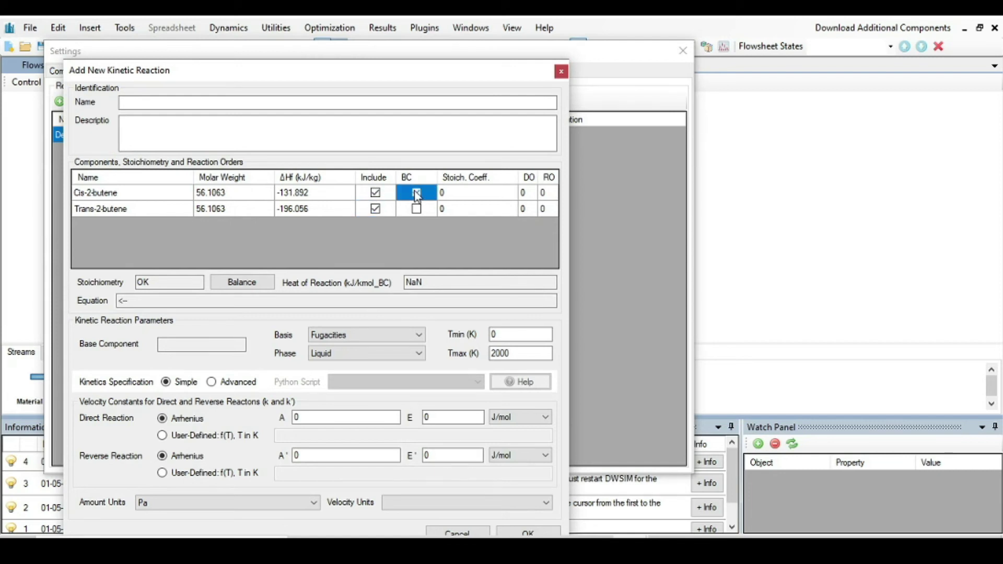
Step: Set the stoichiometric coefficients to -1 for Cis-2-butene and 1 for Trans-2-butene, and the direct order of Cis-2-butene to 1
{"action": "left_click", "coordinate": [458, 197]}
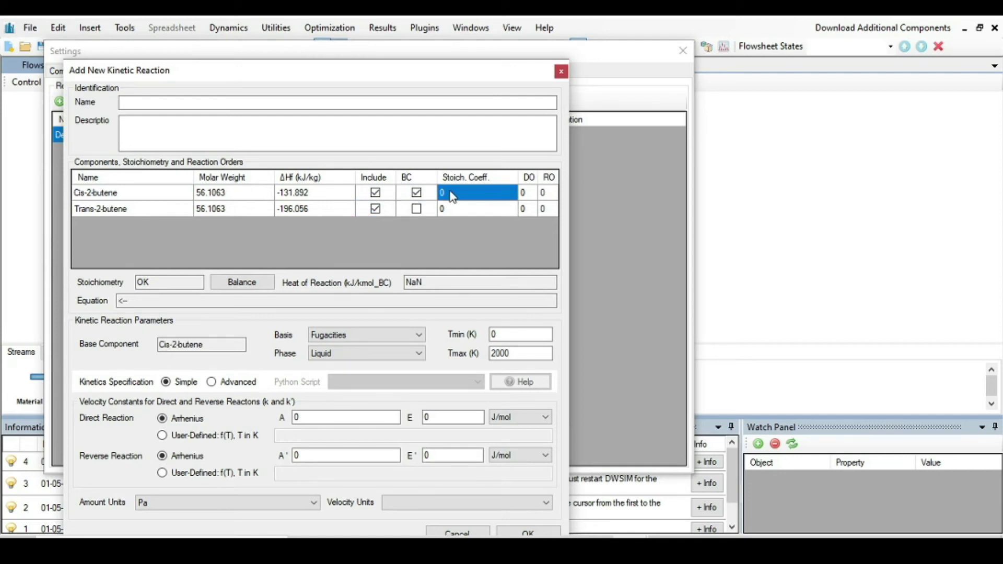
{"action": "type", "text": "-1"}
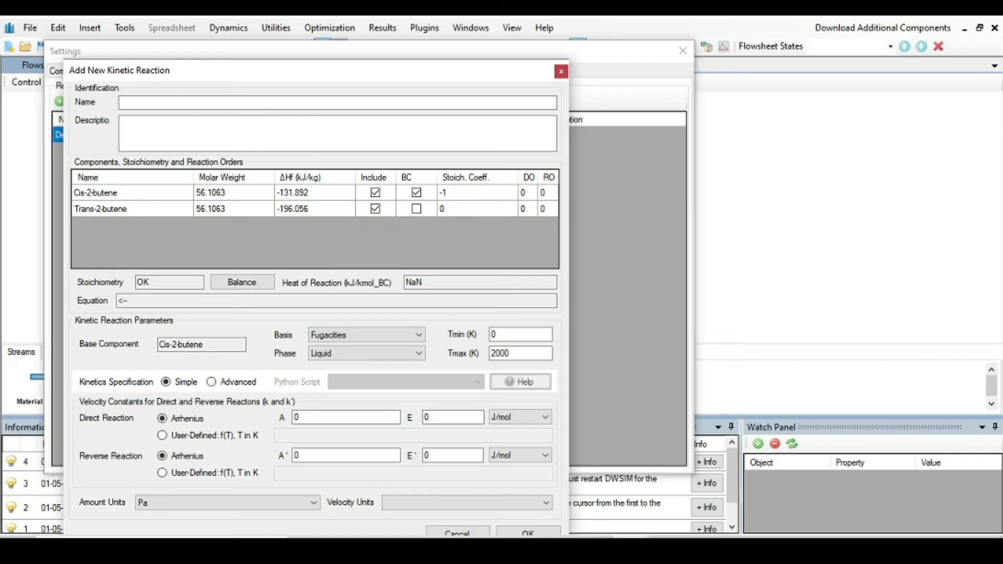
{"action": "key", "text": "Return"}
{"action": "type", "text": "1"}
{"action": "key", "text": "Return"}
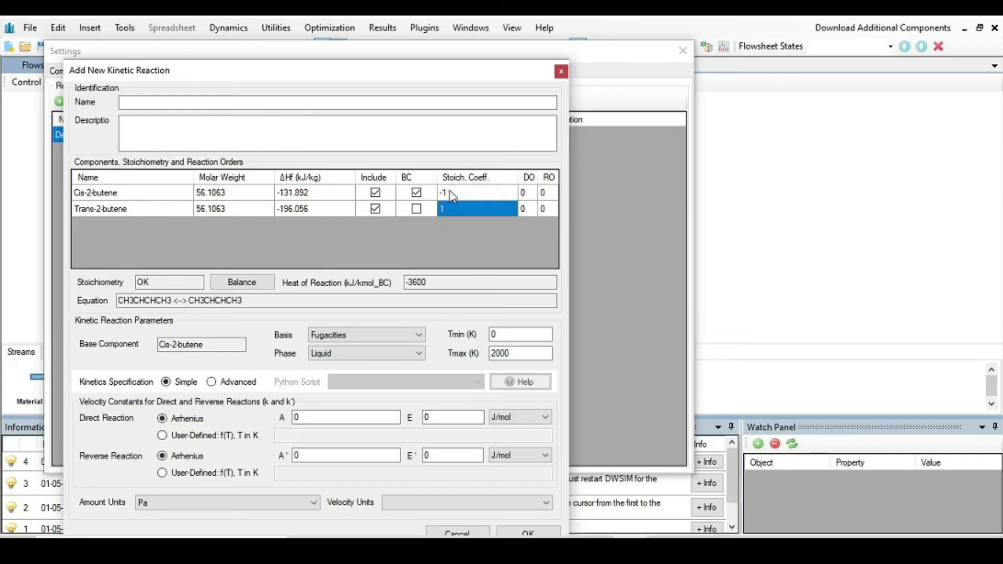
{"action": "left_click", "coordinate": [529, 194]}
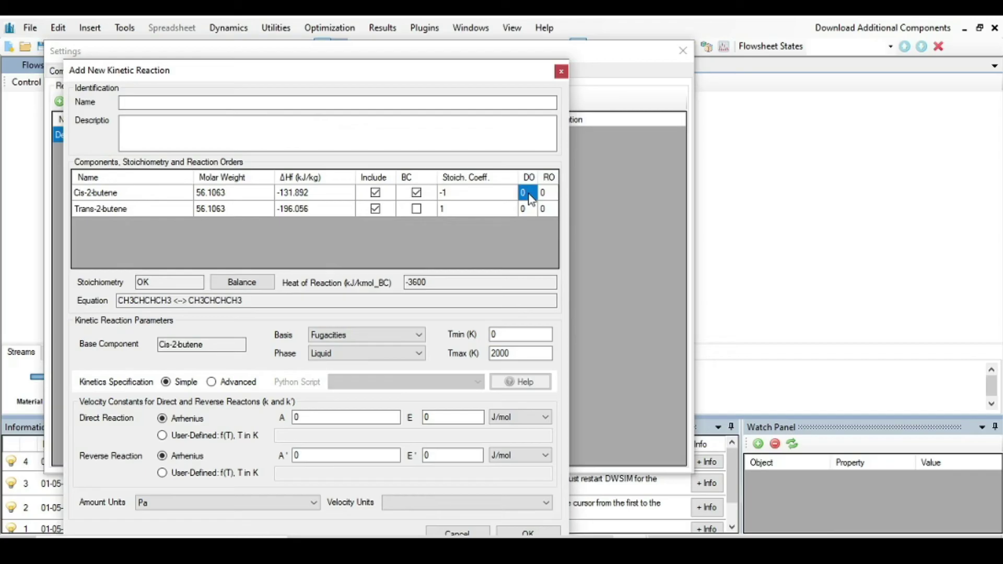
{"action": "type", "text": "1"}
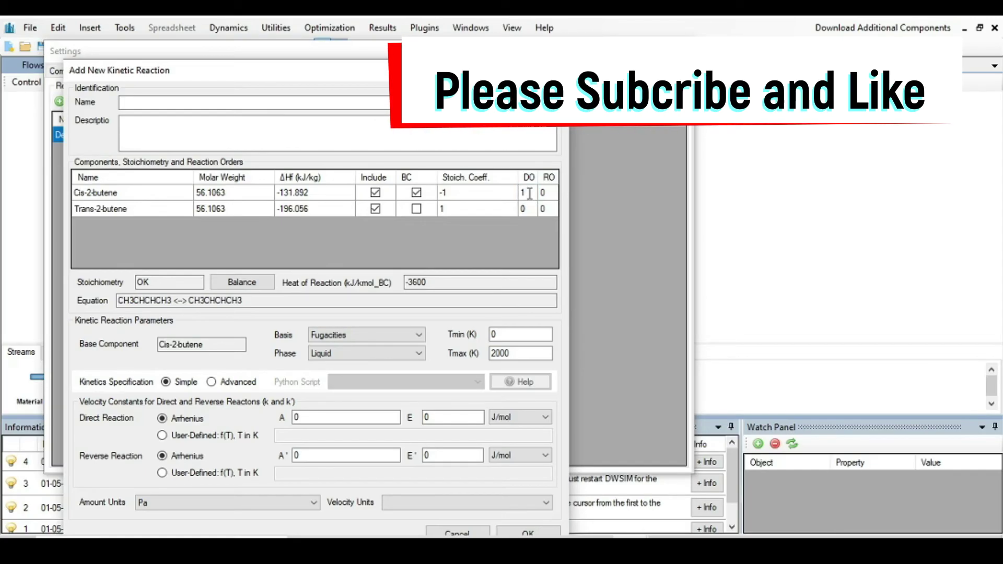
{"action": "key", "text": "Return"}
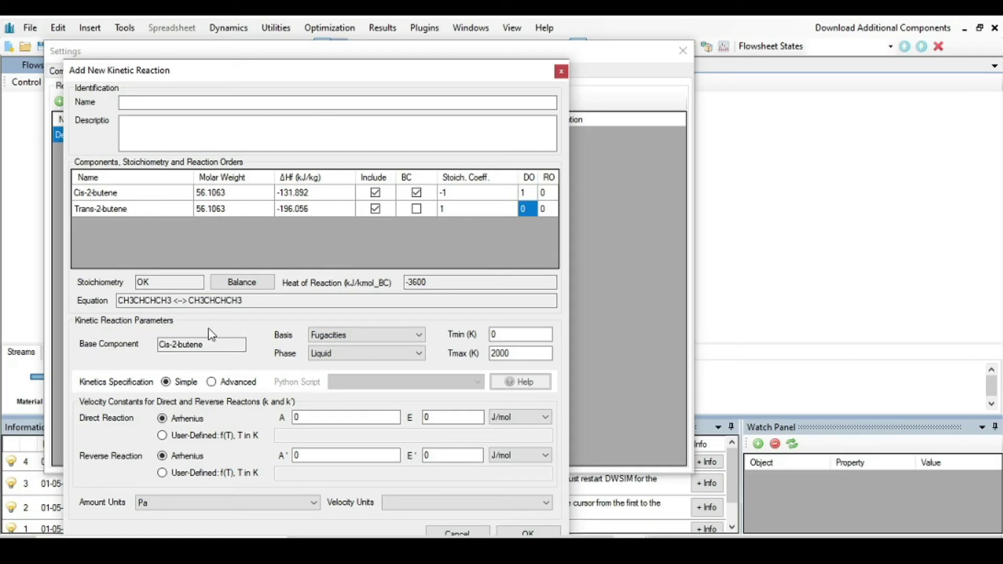
Step: Set the reaction basis to Molar Concentrations, Tmax to 3000 K and the direct reaction's Arrhenius factor A to 0.003833
{"action": "left_click", "coordinate": [419, 337]}
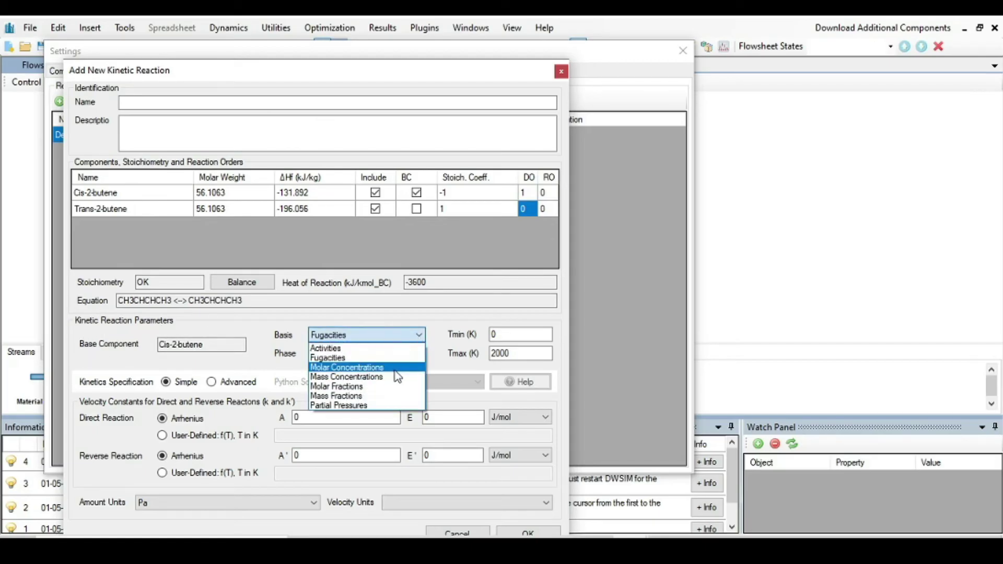
{"action": "left_click", "coordinate": [354, 368]}
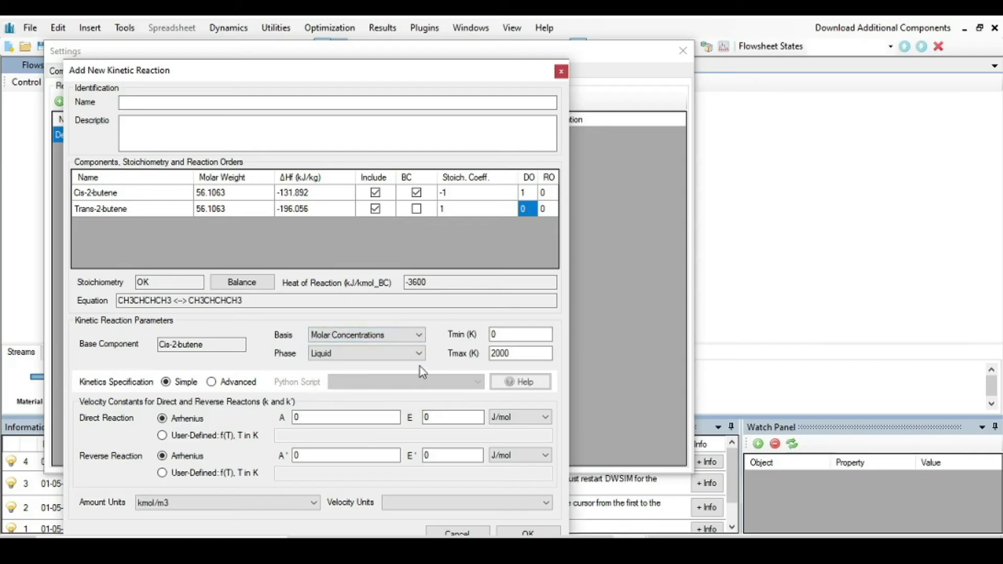
{"action": "left_click", "coordinate": [495, 355]}
{"action": "left_click", "coordinate": [311, 418]}
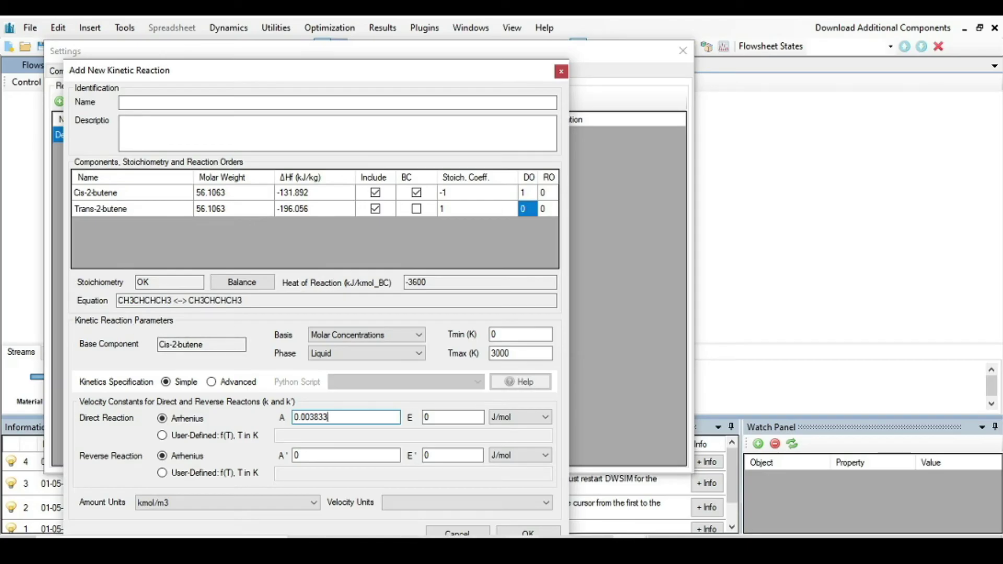
Step: Check the rate constant and its units in the PowerPoint problem statement, and return to the kinetic reaction definition in DWSIM
{"action": "key", "text": "alt+Tab"}
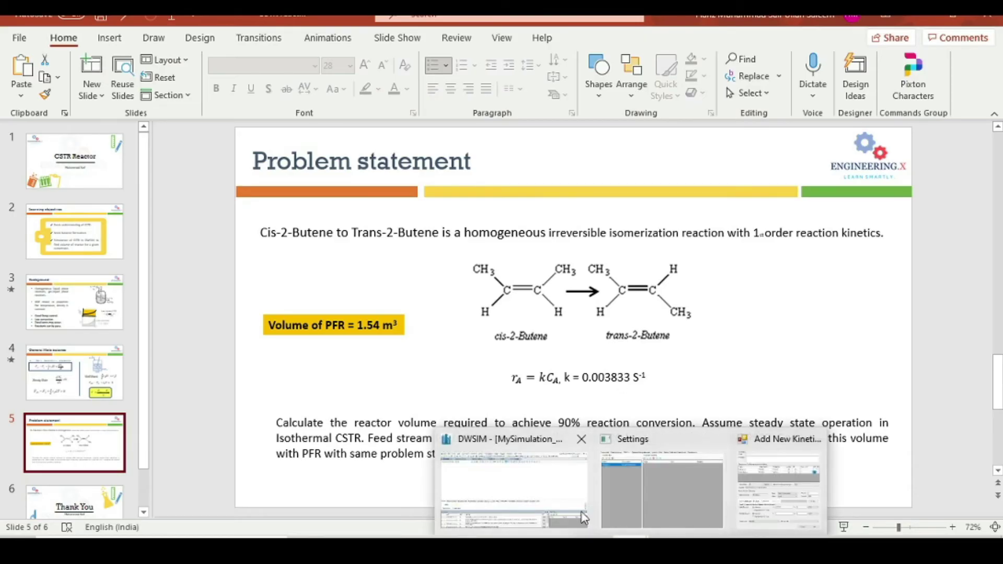
{"action": "left_click", "coordinate": [581, 507]}
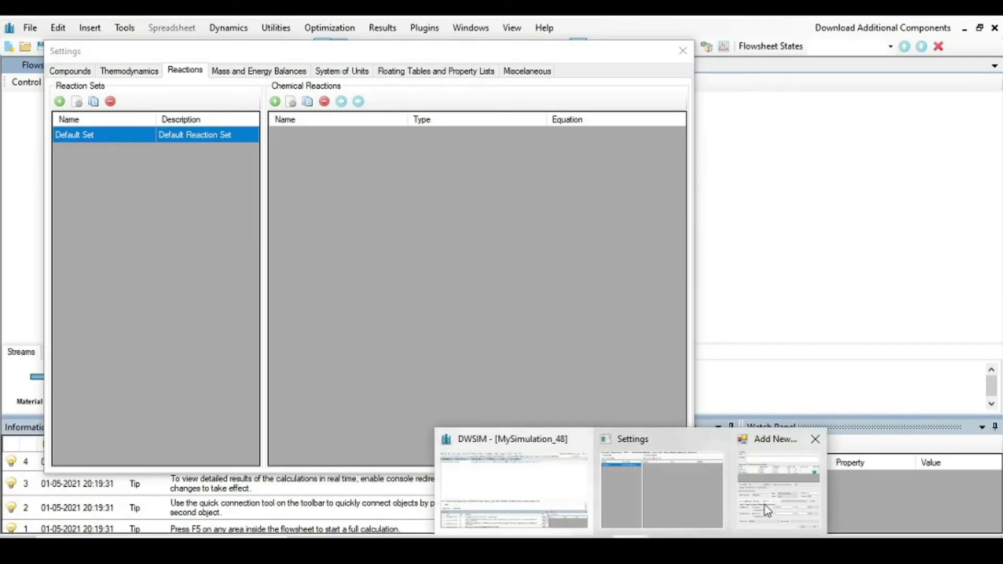
{"action": "left_click", "coordinate": [764, 504]}
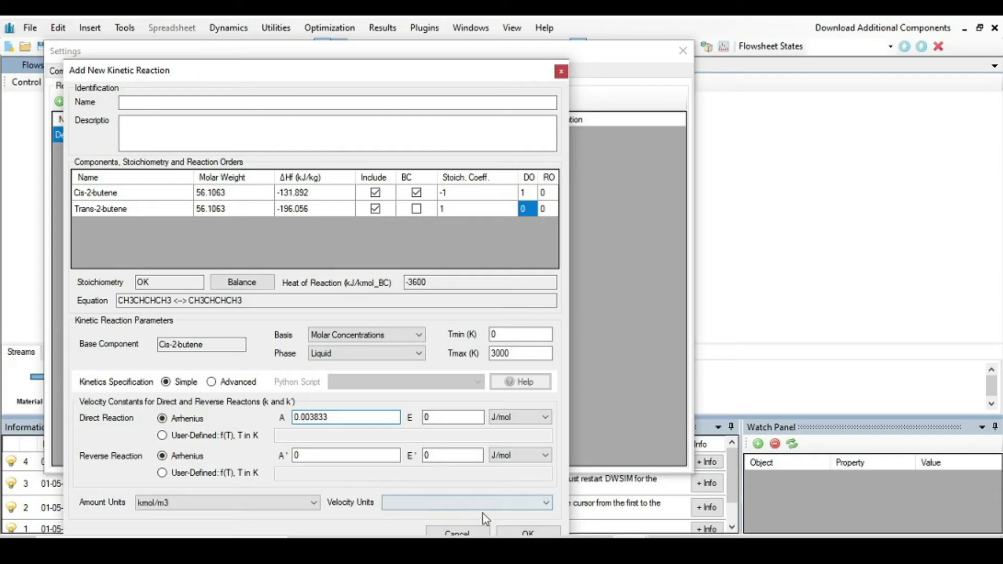
Step: Set the kinetic reaction's velocity units to kmol/[m3.s]
{"action": "left_click", "coordinate": [512, 511]}
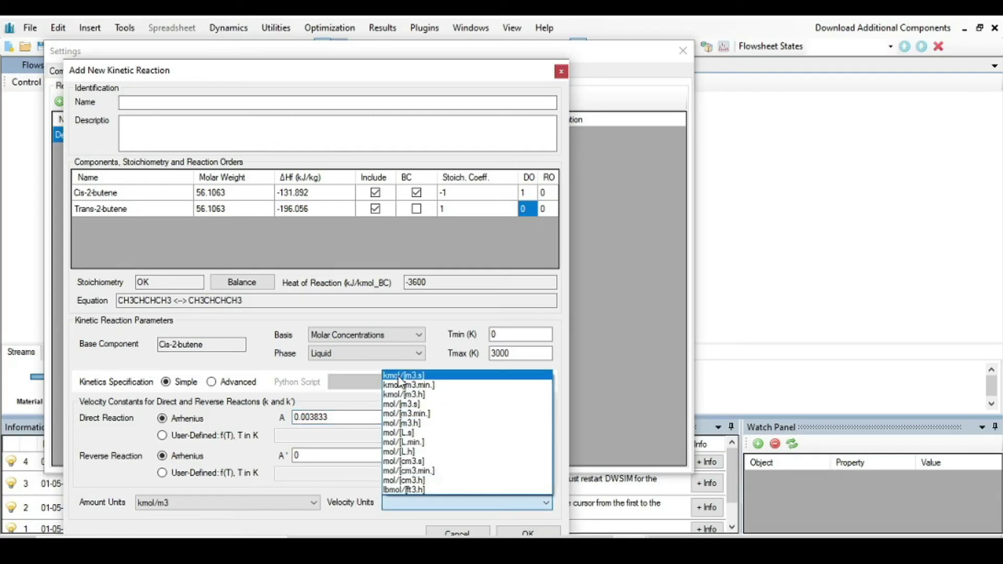
{"action": "left_click", "coordinate": [433, 377]}
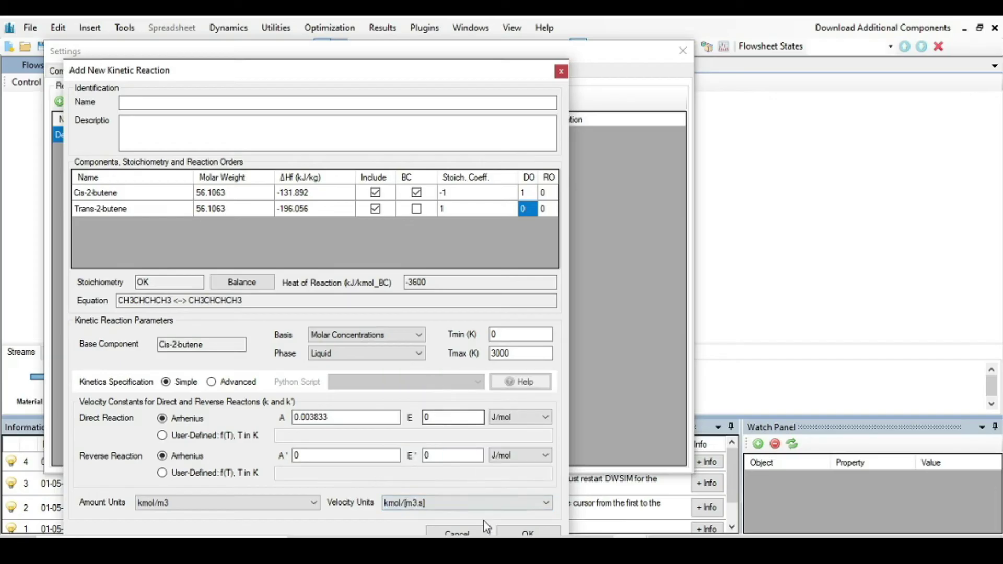
{"action": "left_click_drag", "start_coordinate": [428, 70], "coordinate": [481, 30]}
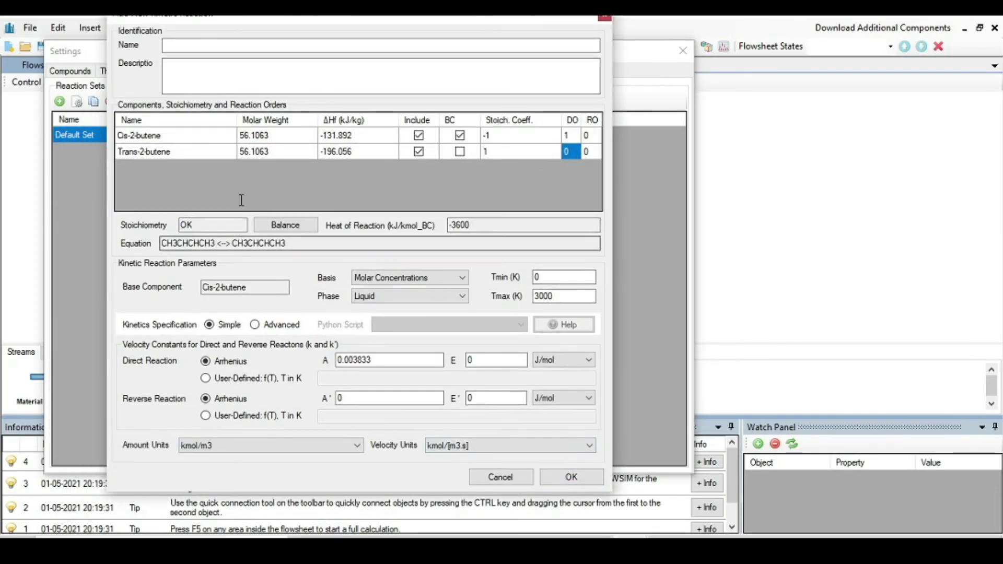
Step: Confirm the kinetic reaction definition and close the simulation settings
{"action": "left_click", "coordinate": [571, 477]}
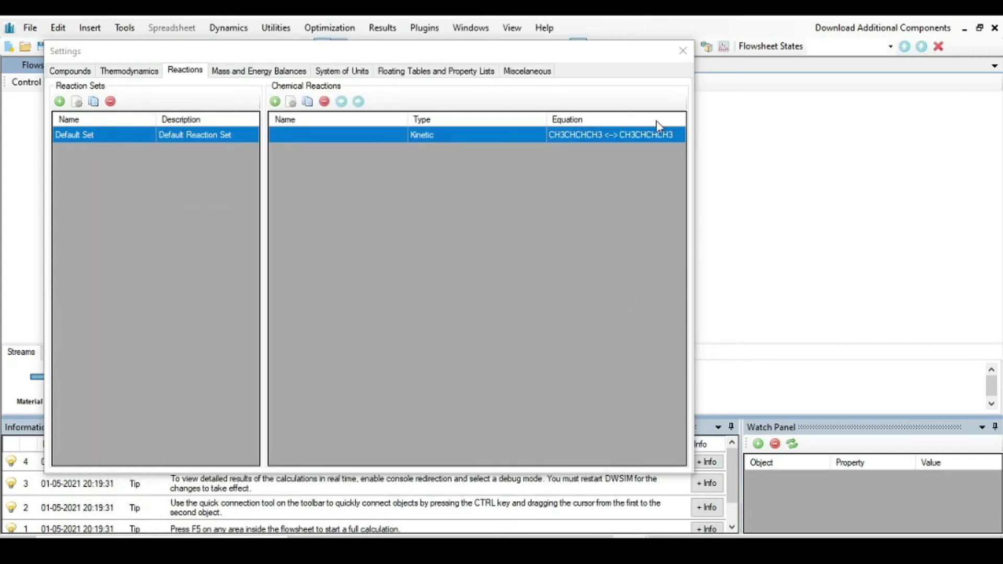
{"action": "left_click", "coordinate": [682, 52]}
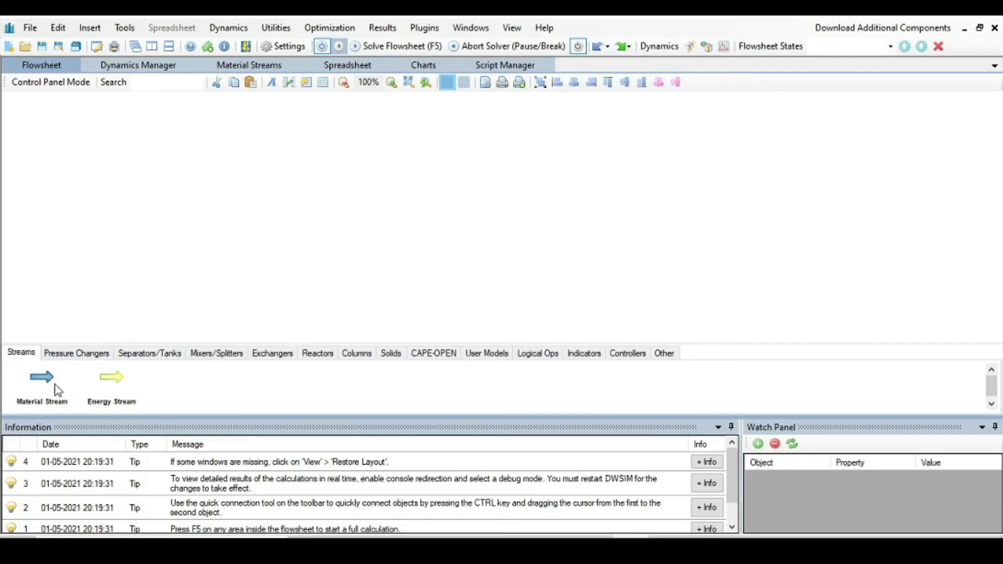
Step: Place a material stream on the empty flowsheet and rename it Feed
{"action": "left_click_drag", "start_coordinate": [41, 378], "coordinate": [345, 203]}
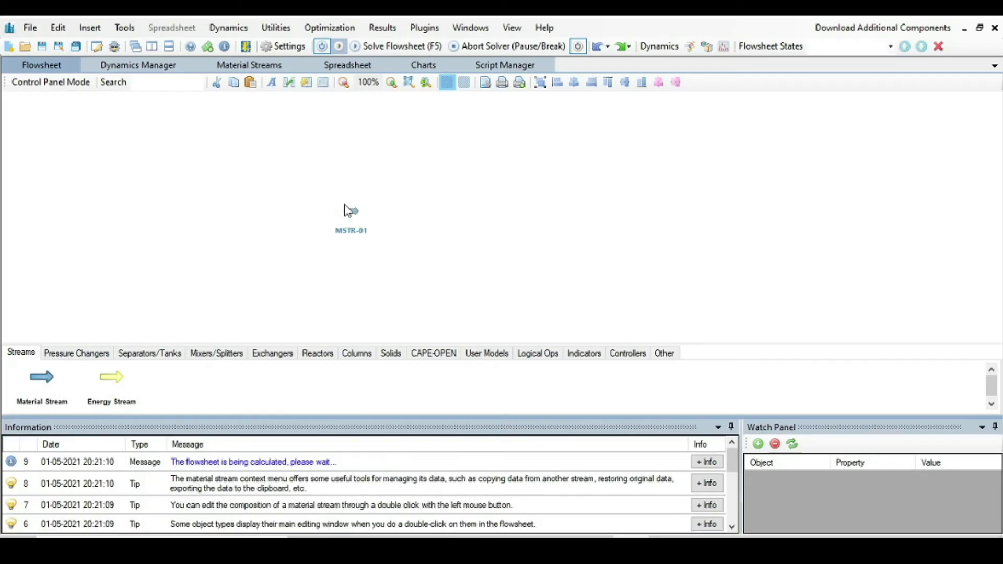
{"action": "left_click", "coordinate": [353, 217]}
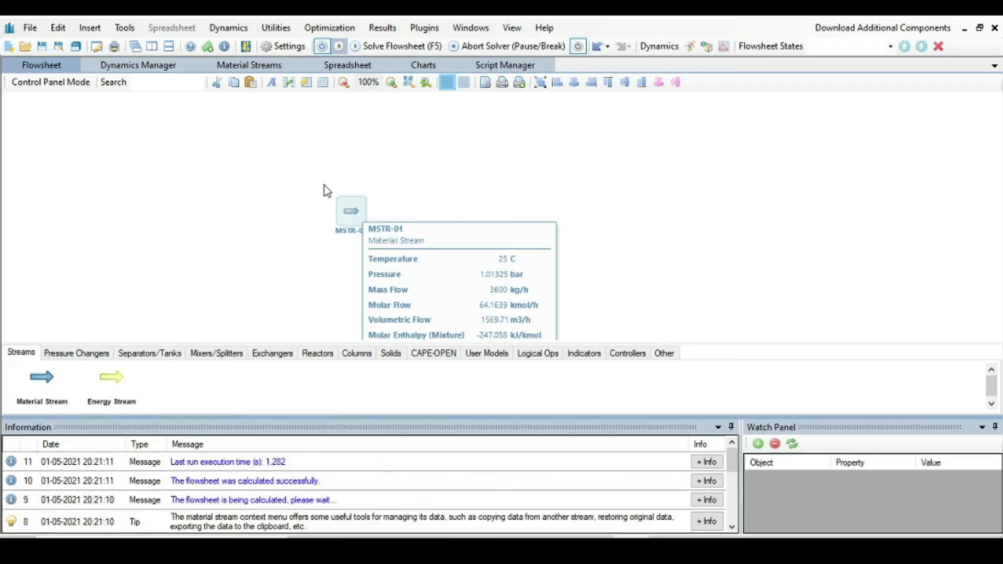
{"action": "left_click_drag", "start_coordinate": [199, 120], "coordinate": [82, 115]}
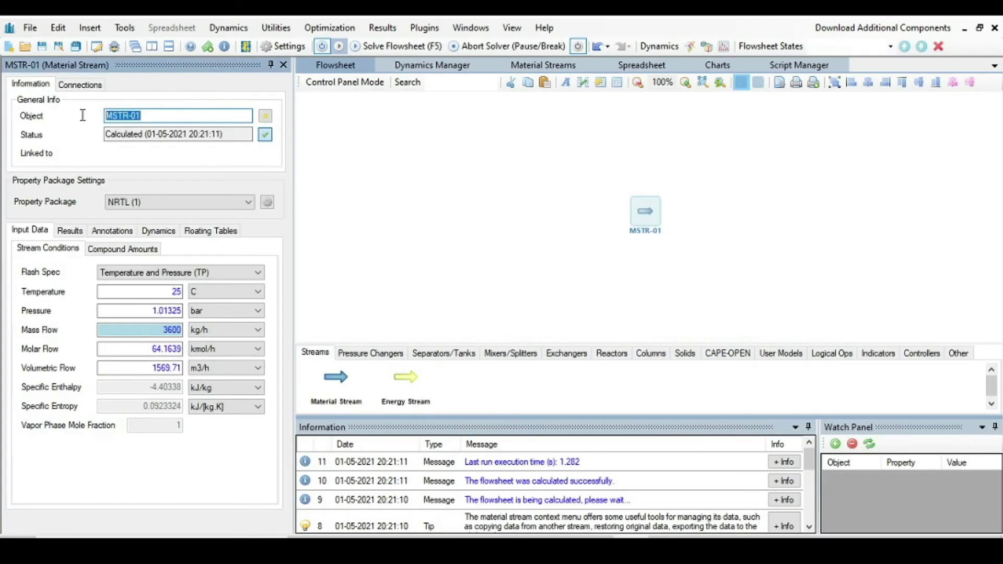
{"action": "type", "text": "Feed"}
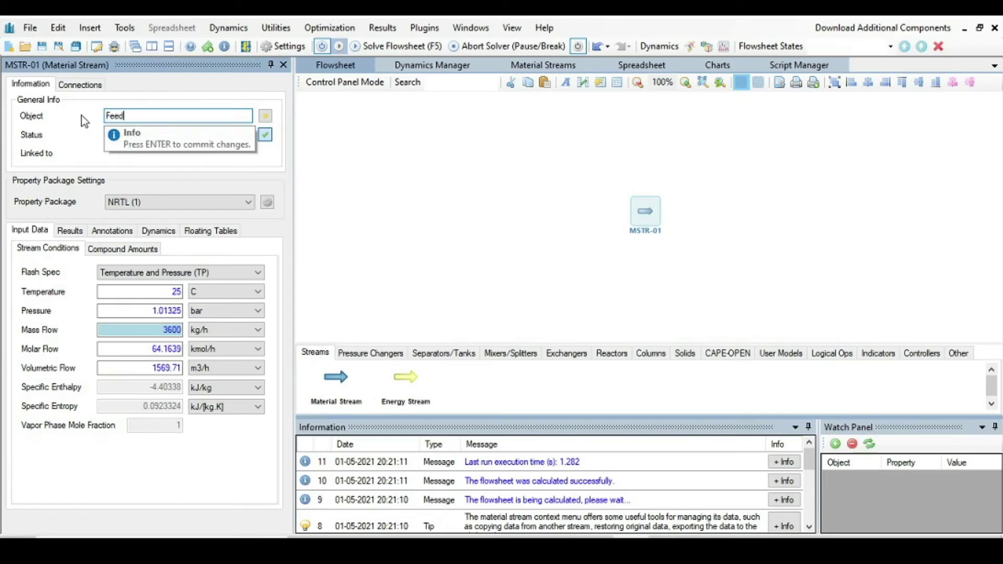
{"action": "key", "text": "Return"}
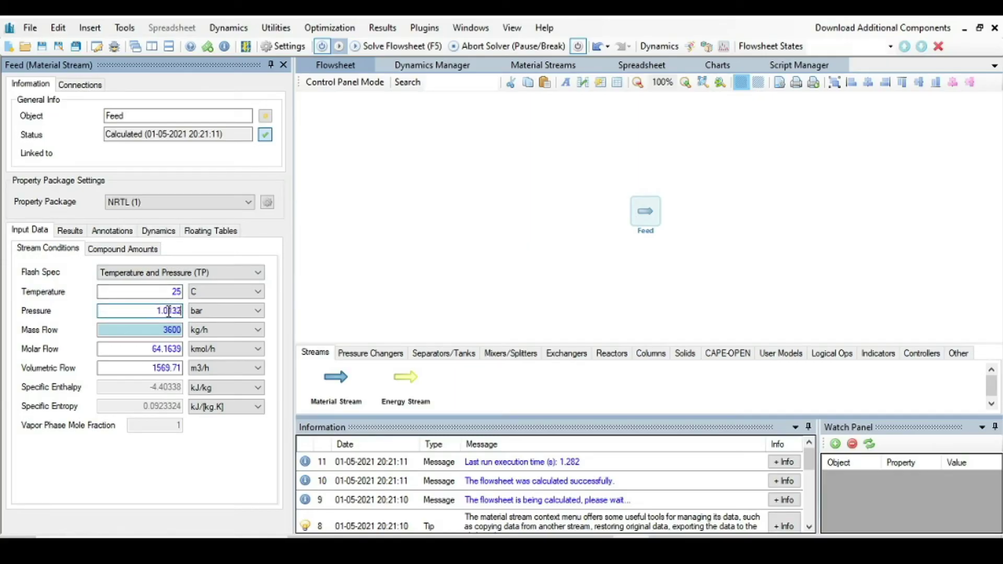
Step: Set the Feed stream's pressure to 12 bar and its molar flow to 100 kmol/h
{"action": "key", "text": "Return"}
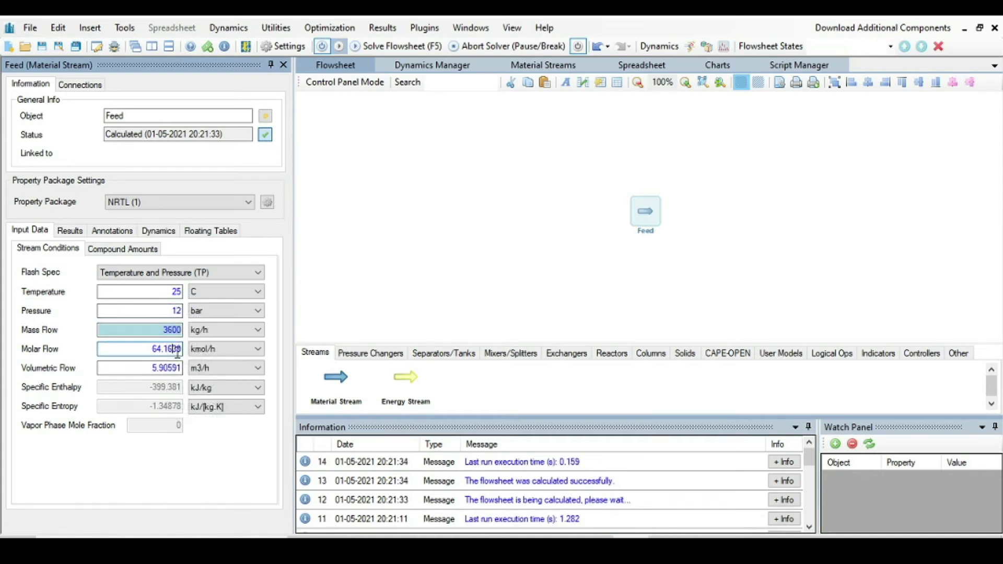
{"action": "key", "text": "BackSpace"}
{"action": "type", "text": "100"}
{"action": "key", "text": "Return"}
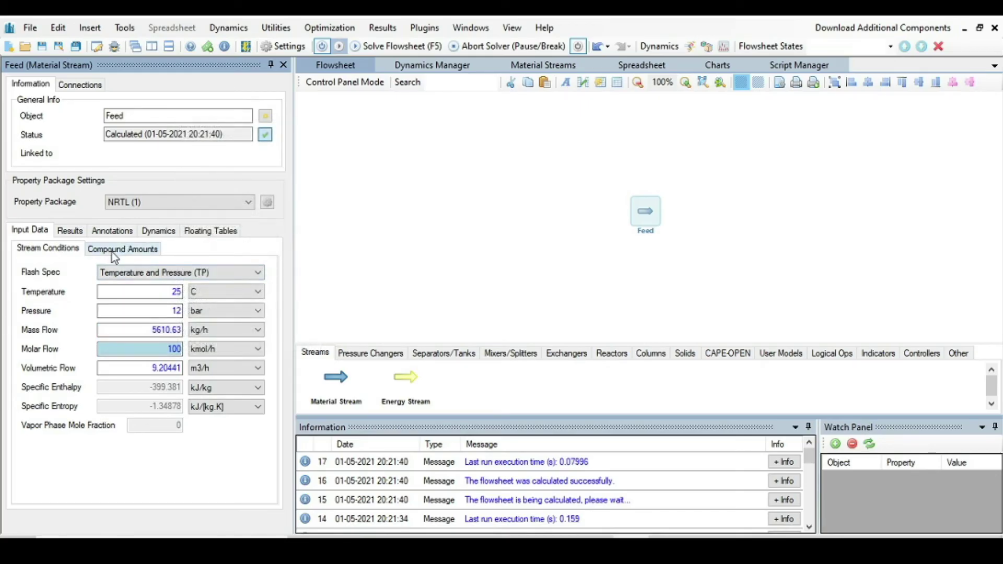
Step: Set the Feed's mole fractions to 1 for Cis-2-butene and 0 for Trans-2-butene, and accept the composition
{"action": "left_click", "coordinate": [114, 250]}
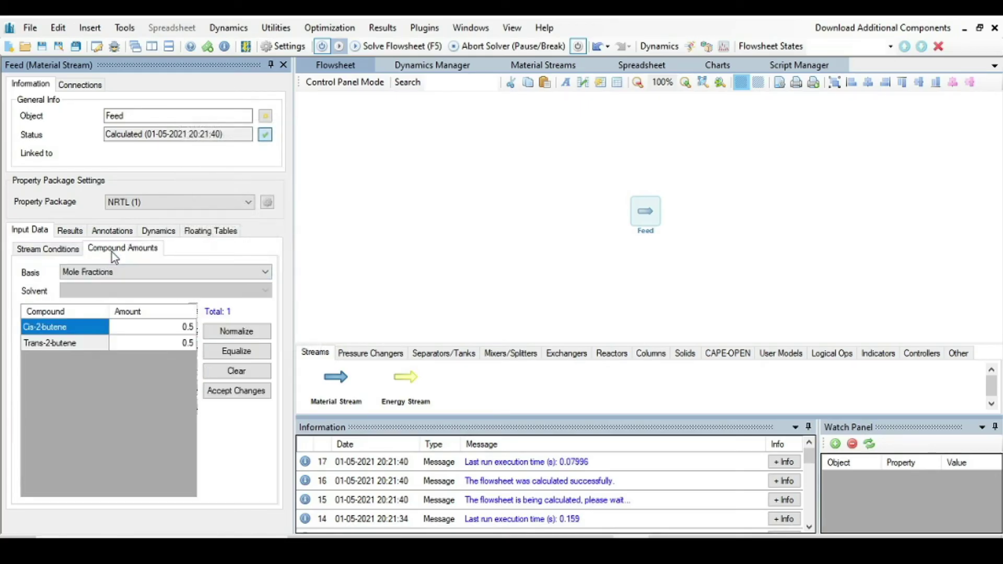
{"action": "left_click", "coordinate": [166, 329]}
{"action": "left_click", "coordinate": [166, 329]}
{"action": "type", "text": "1"}
{"action": "key", "text": "Return"}
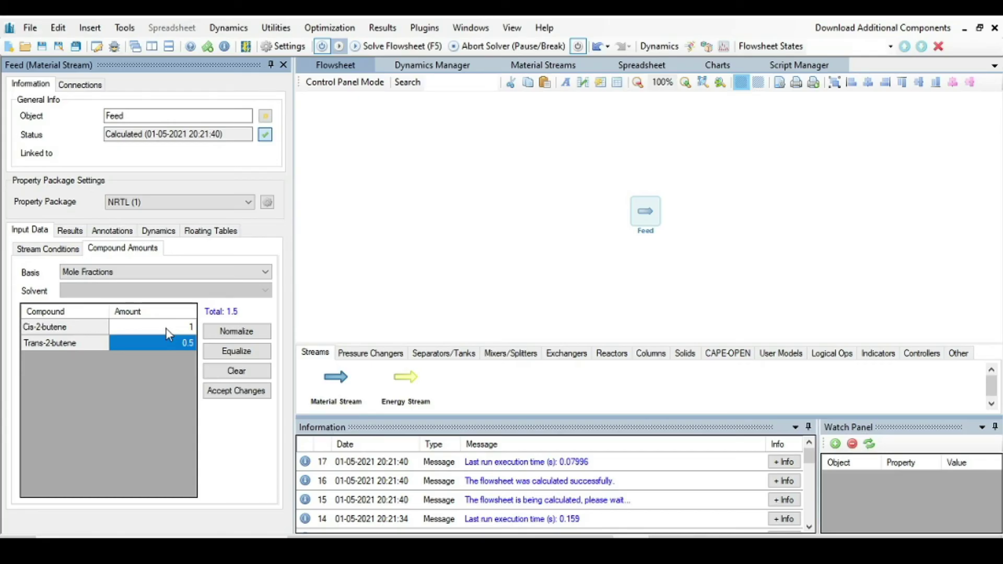
{"action": "type", "text": "0"}
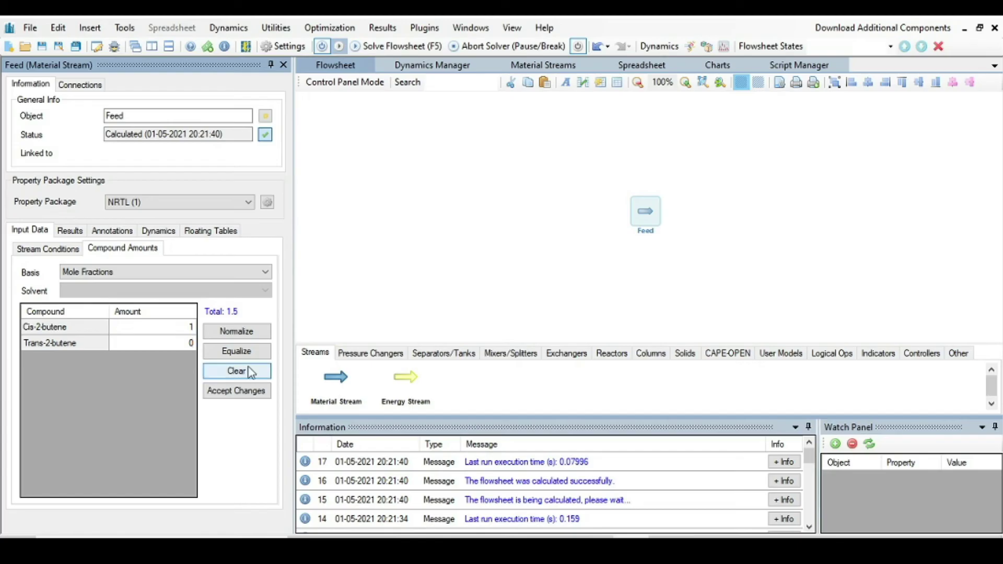
{"action": "left_click", "coordinate": [234, 396]}
Step: Move the Feed stream to the upper-left area of the flowsheet and deselect it
{"action": "mouse_move", "coordinate": [642, 217]}
{"action": "left_click_drag", "start_coordinate": [642, 217], "coordinate": [377, 169]}
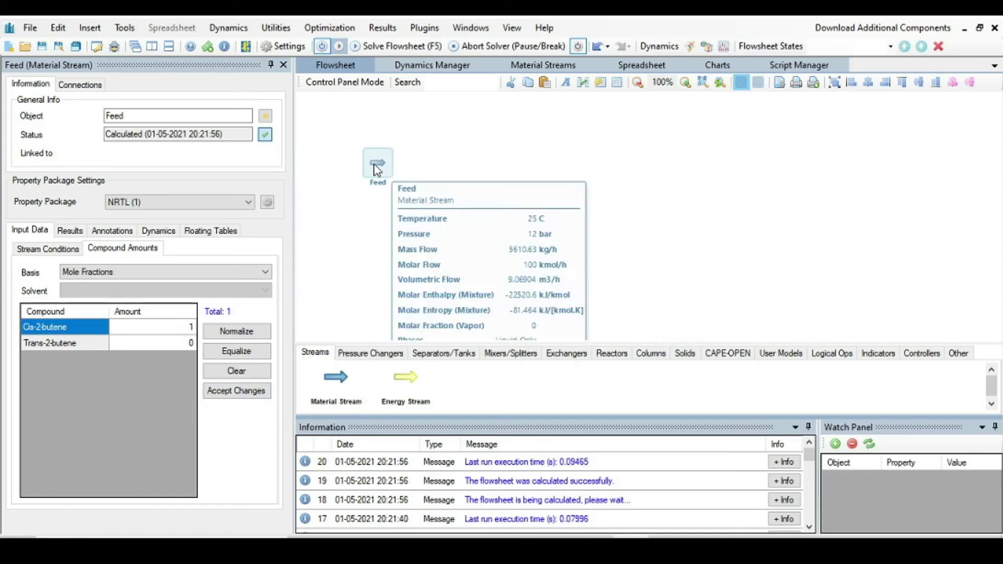
{"action": "left_click", "coordinate": [720, 279]}
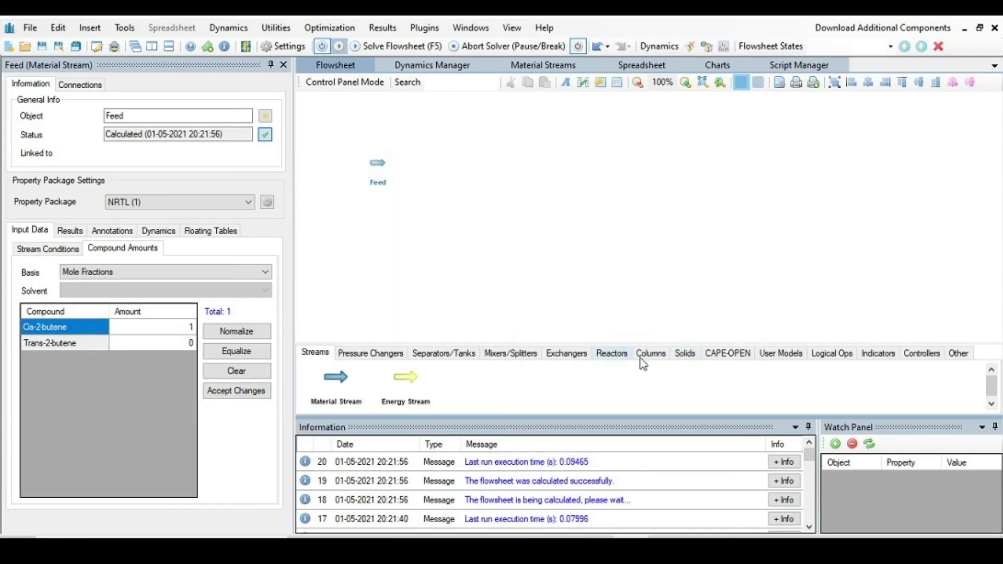
Step: Place a Continuous Stirred Tank reactor beside the Feed stream and connect Feed as its inlet stream
{"action": "left_click", "coordinate": [609, 353]}
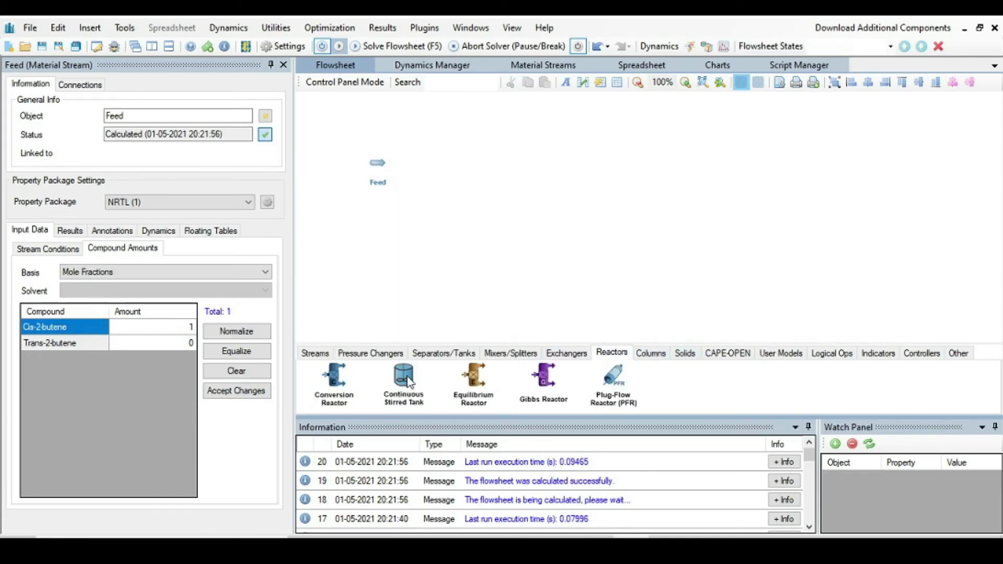
{"action": "left_click_drag", "start_coordinate": [408, 382], "coordinate": [466, 174]}
{"action": "left_click", "coordinate": [224, 152]}
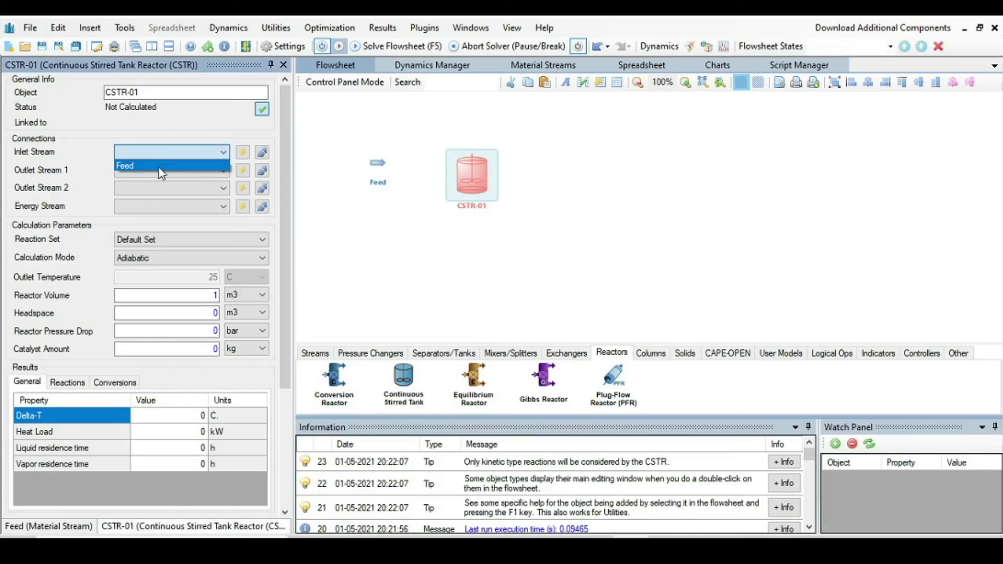
{"action": "left_click", "coordinate": [160, 167]}
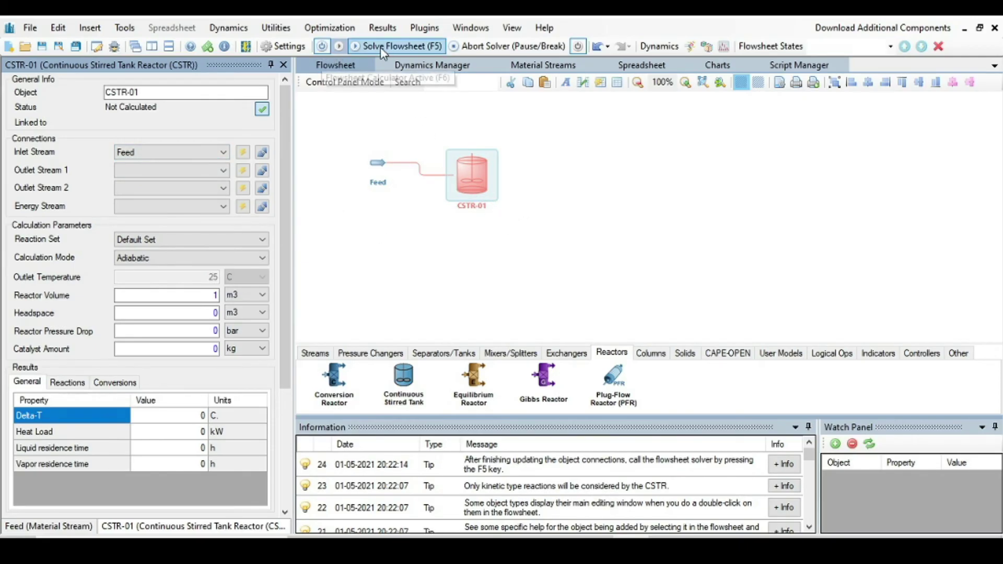
Step: Deactivate the flowsheet calculator, and create the reactor's first outlet stream and energy stream, placing the outlet farther from the reactor
{"action": "left_click", "coordinate": [322, 47]}
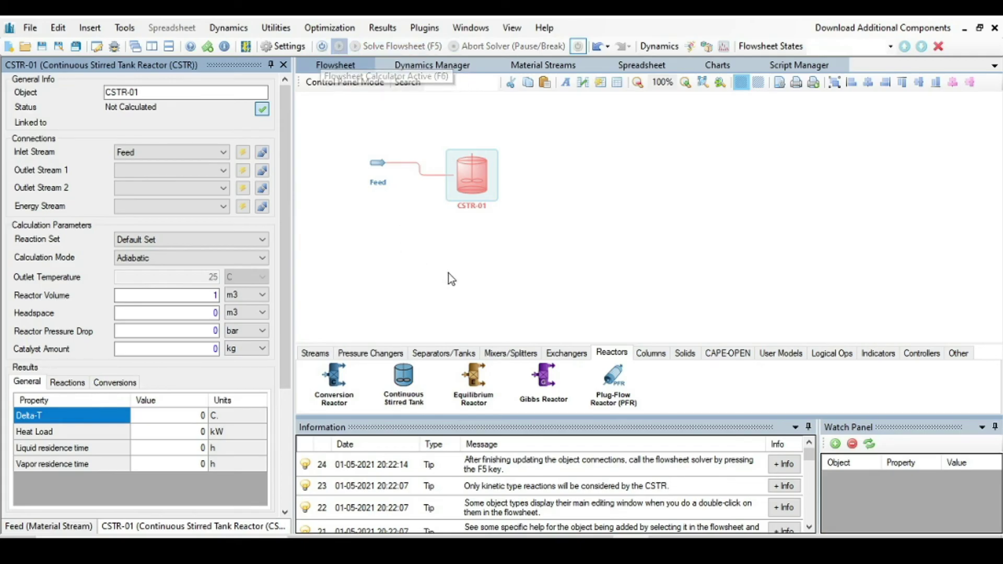
{"action": "left_click", "coordinate": [243, 175]}
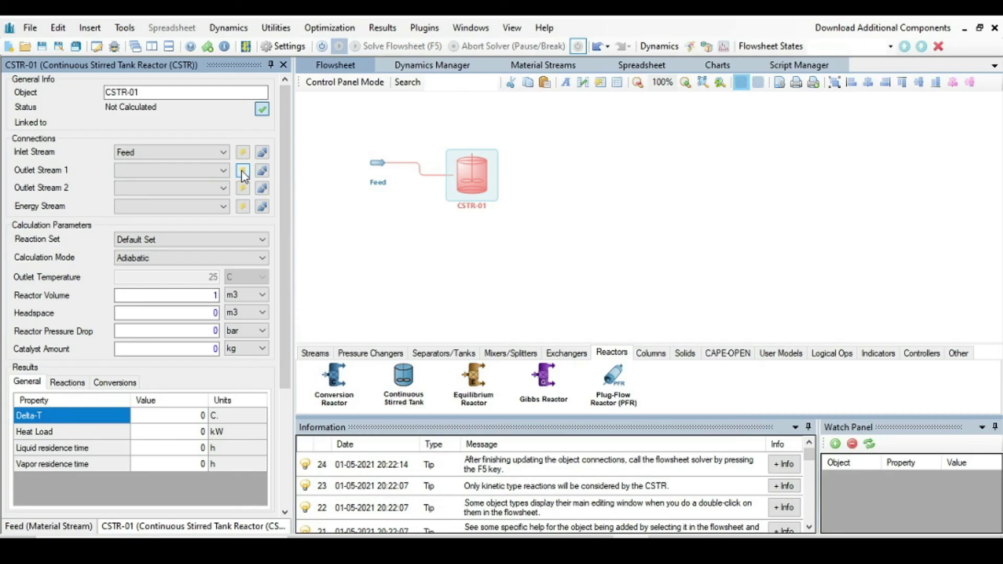
{"action": "left_click", "coordinate": [245, 207]}
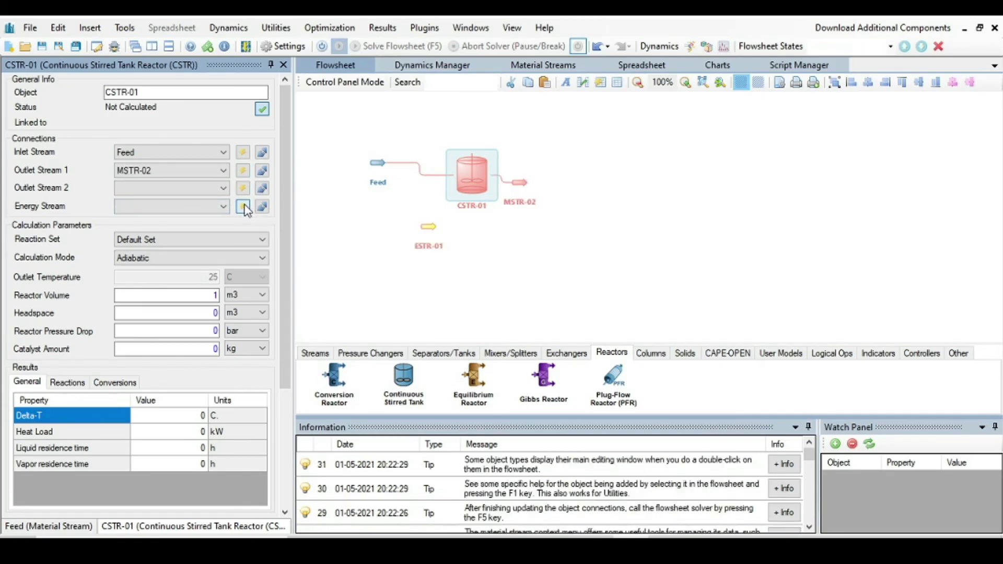
{"action": "left_click_drag", "start_coordinate": [521, 184], "coordinate": [621, 175]}
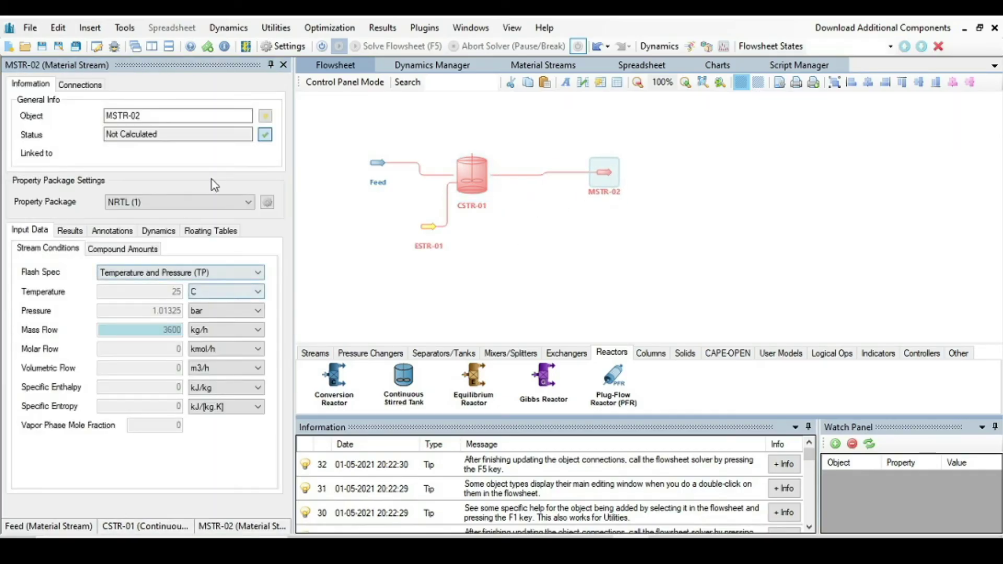
Step: Set the calculation mode of reactor CSTR-01 to Isothermic
{"action": "left_click", "coordinate": [469, 177]}
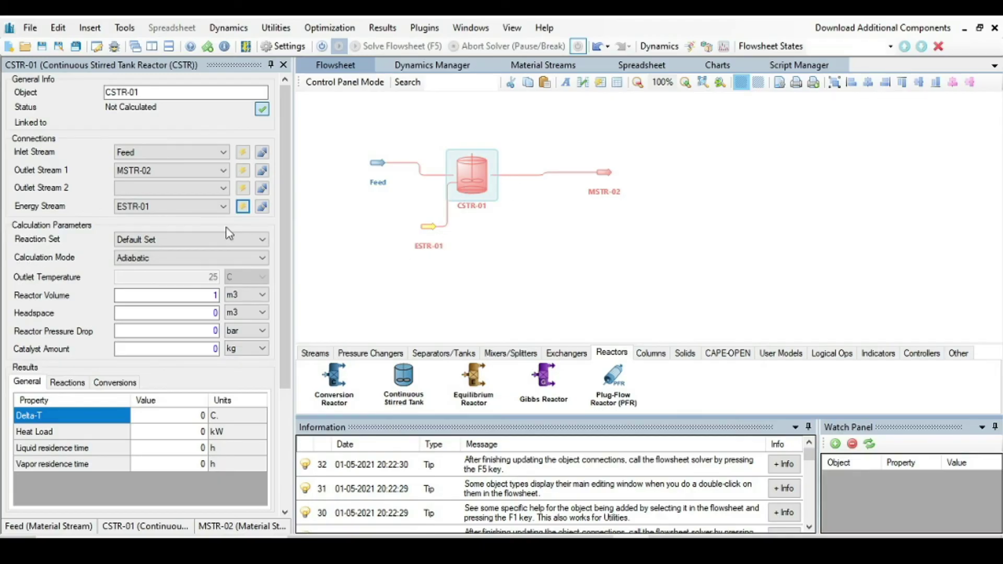
{"action": "left_click", "coordinate": [252, 259]}
{"action": "left_click", "coordinate": [188, 274]}
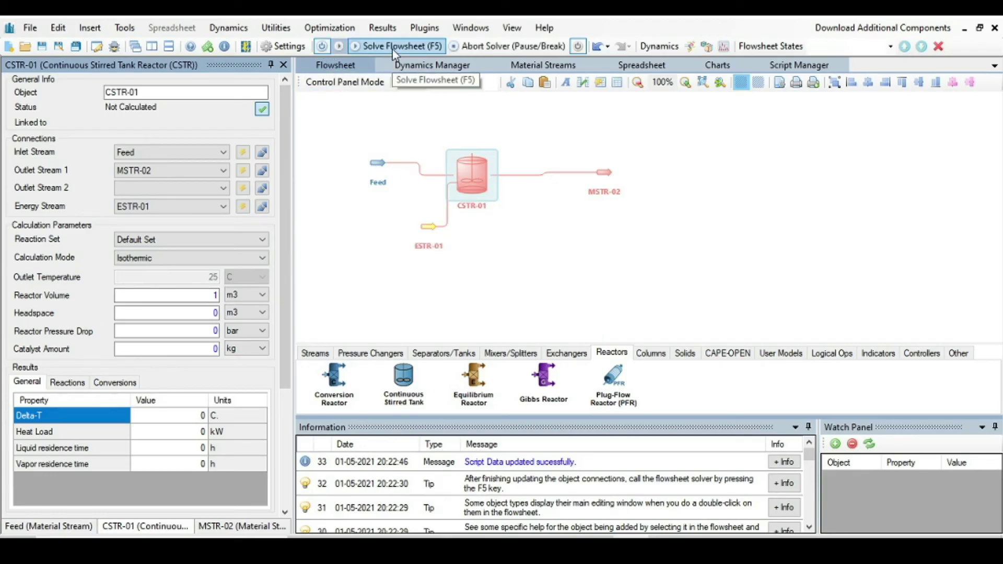
Step: Solve the flowsheet and show the reactor's conversion results for Cis-2-butene
{"action": "left_click", "coordinate": [393, 50]}
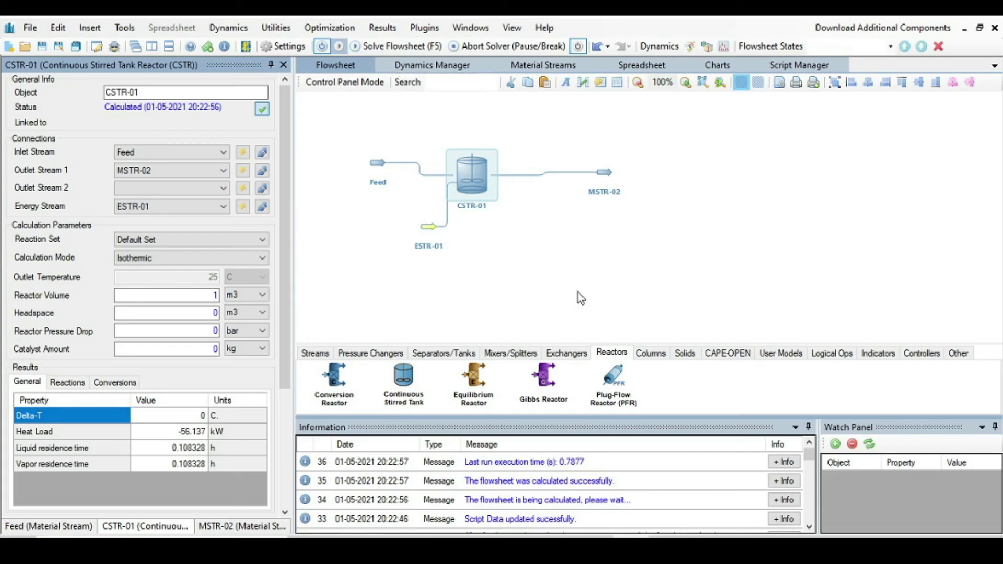
{"action": "mouse_move", "coordinate": [475, 185]}
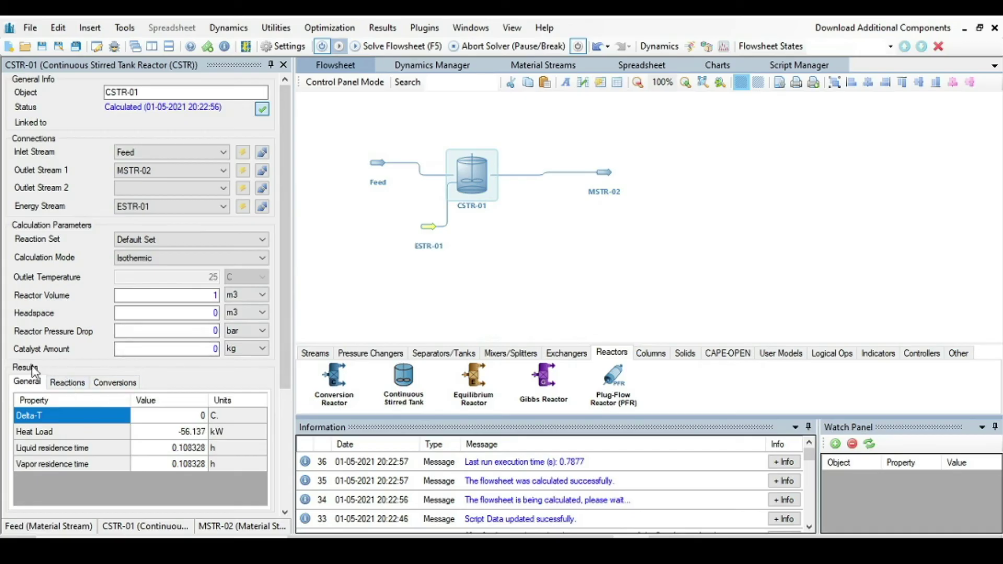
{"action": "left_click", "coordinate": [114, 383]}
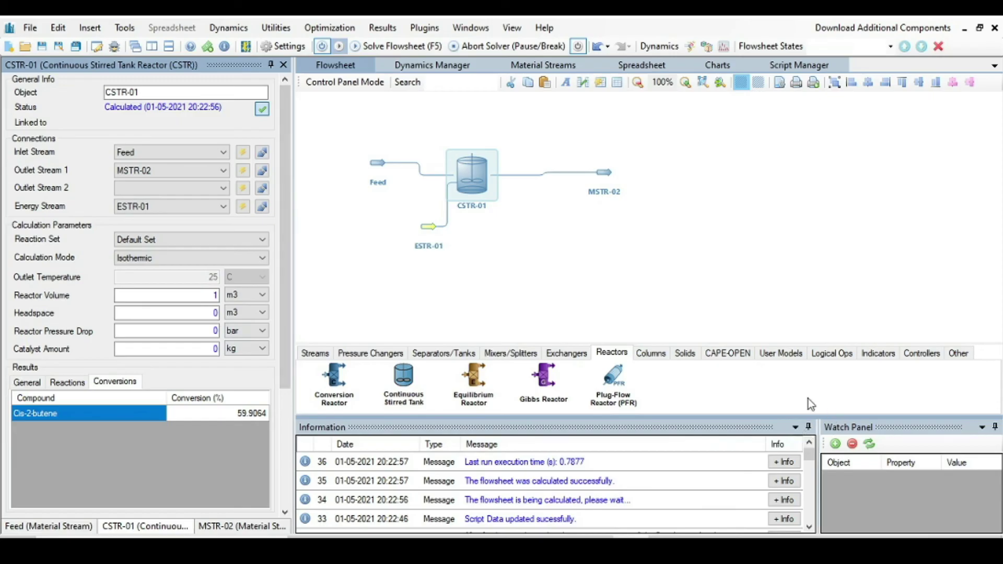
Step: Place a Controller Block above the reactor and open its settings
{"action": "left_click", "coordinate": [830, 354]}
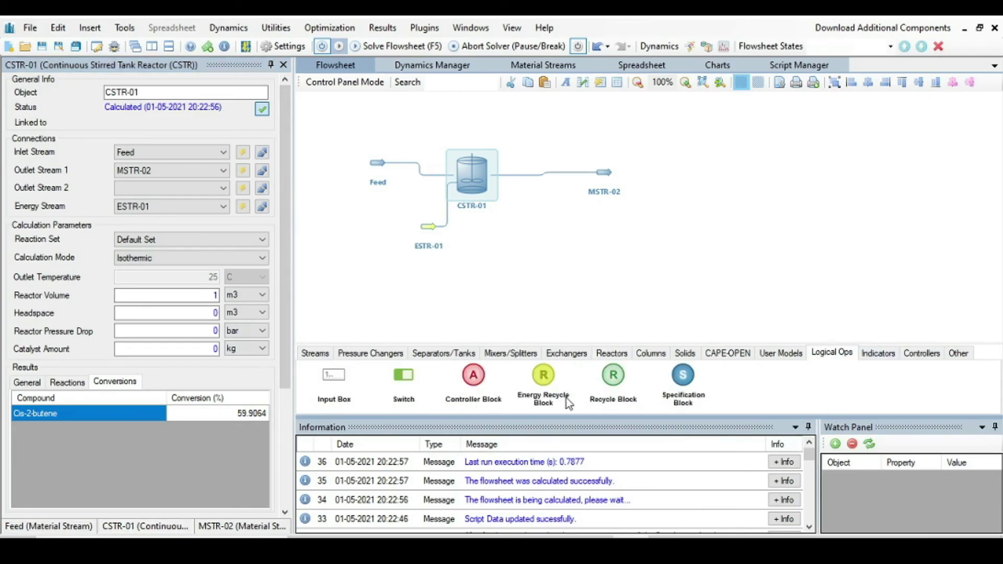
{"action": "left_click_drag", "start_coordinate": [473, 375], "coordinate": [462, 92]}
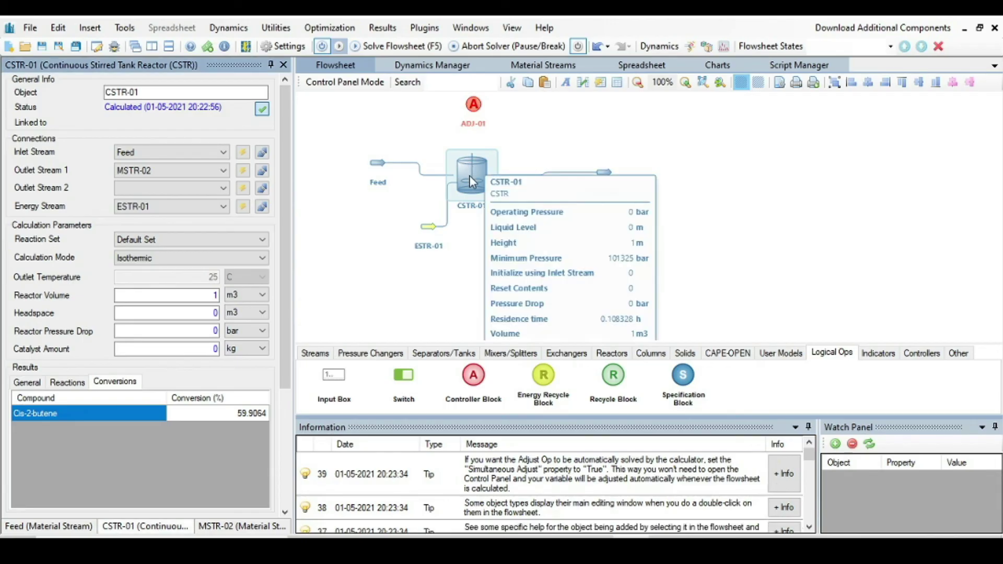
{"action": "left_click", "coordinate": [481, 111]}
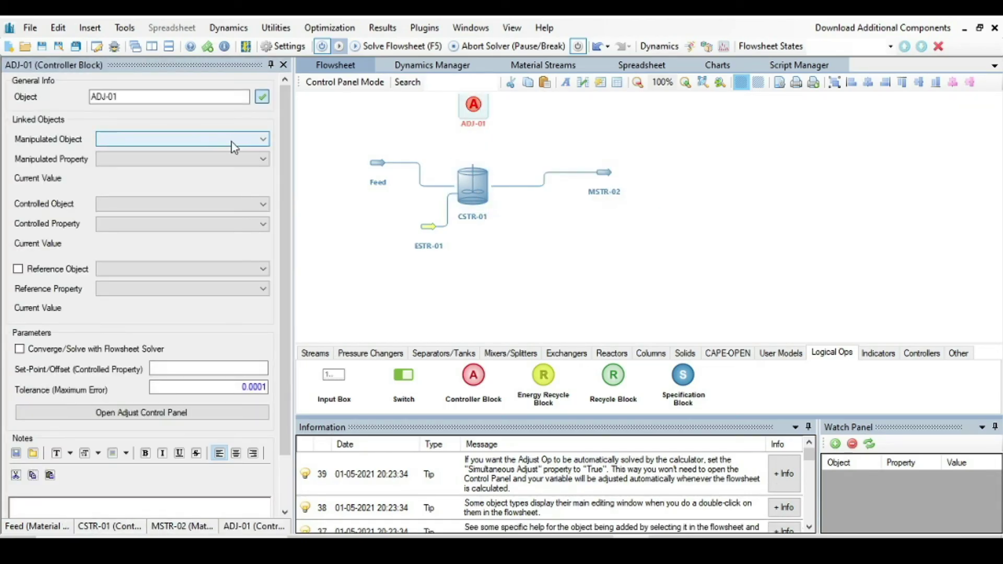
Step: Set the controller's manipulated object to CSTR-01 and its manipulated property to Volume
{"action": "left_click", "coordinate": [233, 141]}
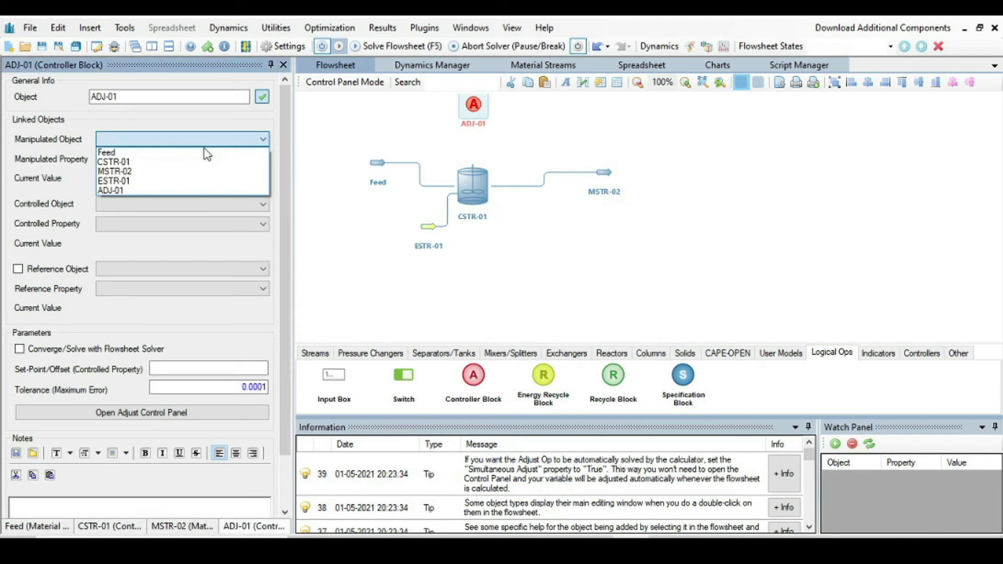
{"action": "left_click", "coordinate": [144, 163]}
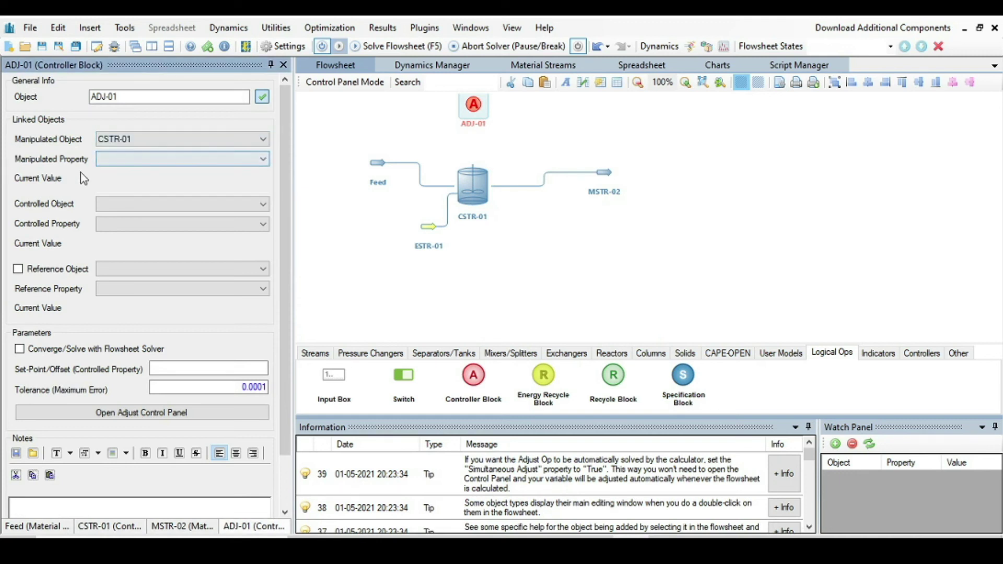
{"action": "left_click", "coordinate": [210, 165]}
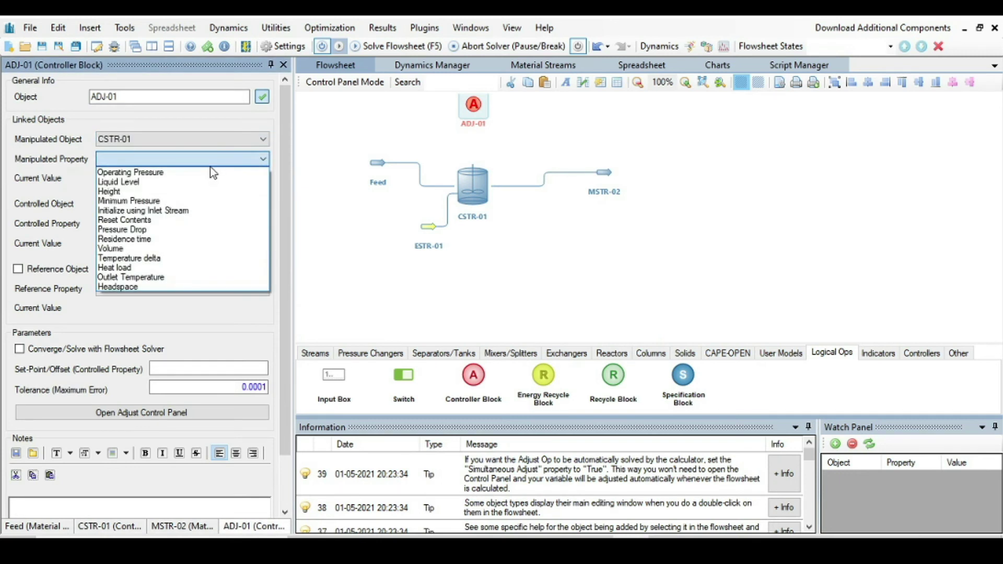
{"action": "left_click", "coordinate": [187, 253]}
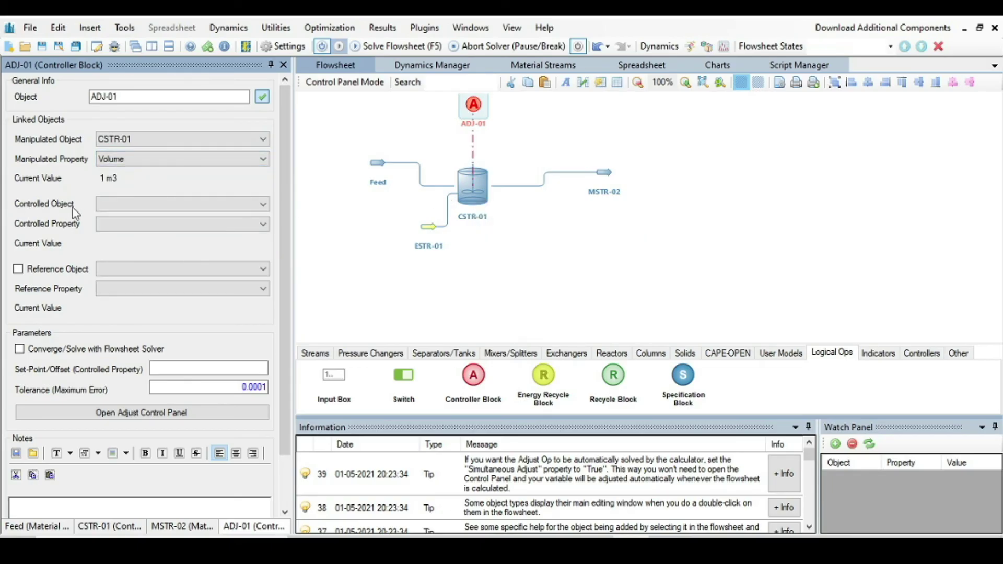
Step: Set the controller's controlled object to CSTR-01 and its controlled property to Cis-2-butene: Conversion
{"action": "left_click", "coordinate": [241, 204]}
{"action": "left_click", "coordinate": [189, 228]}
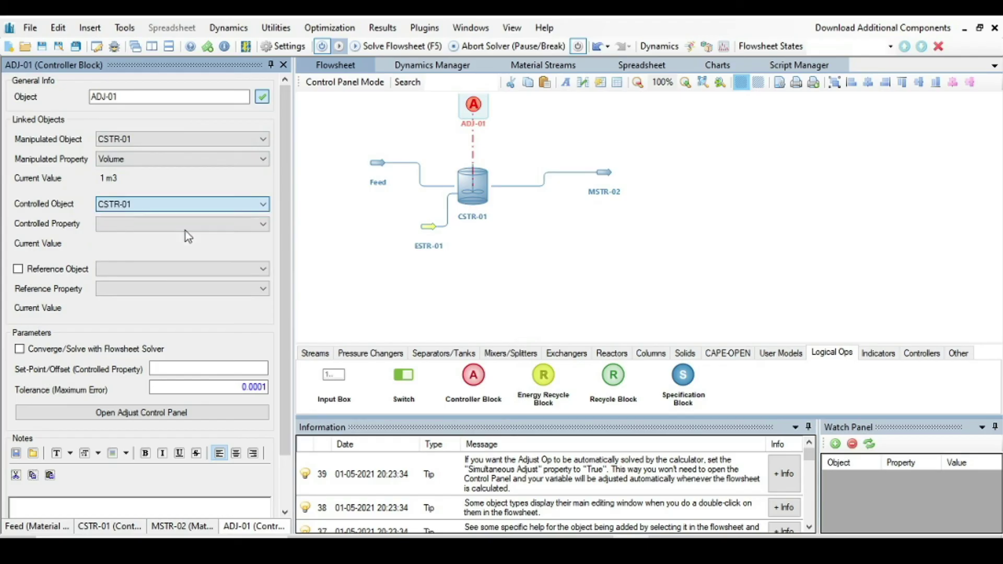
{"action": "left_click", "coordinate": [185, 229]}
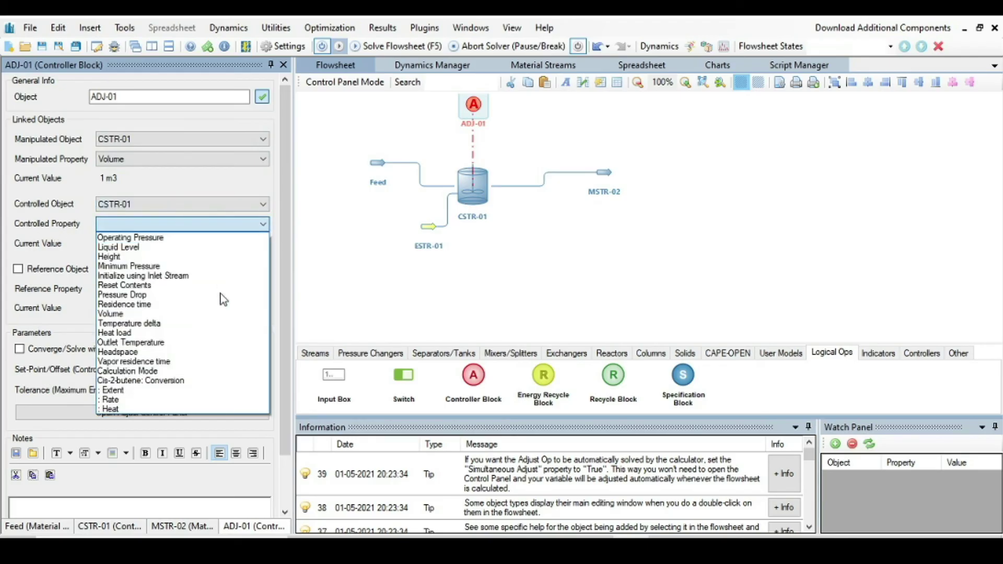
{"action": "left_click", "coordinate": [126, 382]}
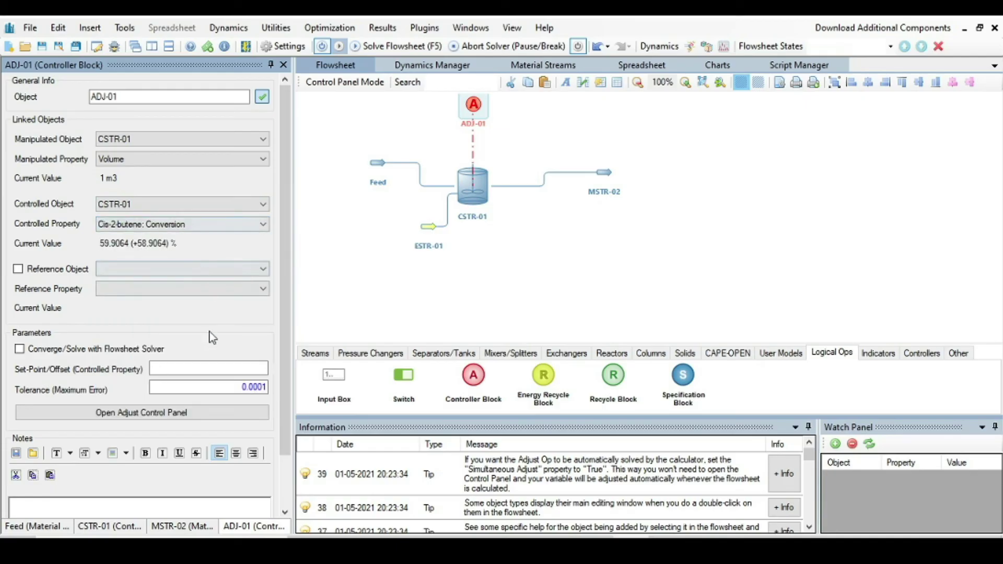
Step: Give the controller a set-point of 90 and enable Converge/Solve with Flowsheet Solver
{"action": "left_click", "coordinate": [212, 368]}
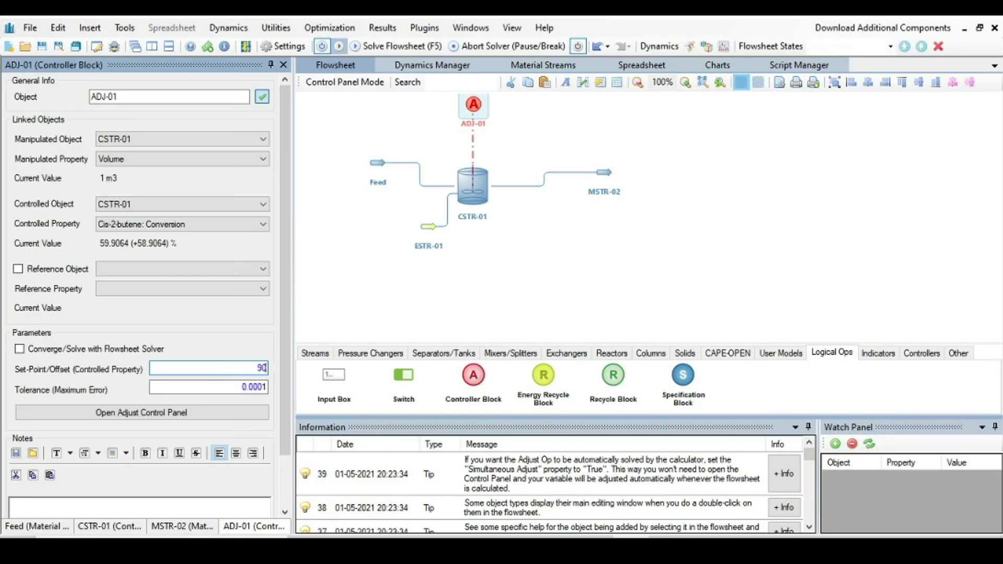
{"action": "type", "text": "90"}
{"action": "key", "text": "Return"}
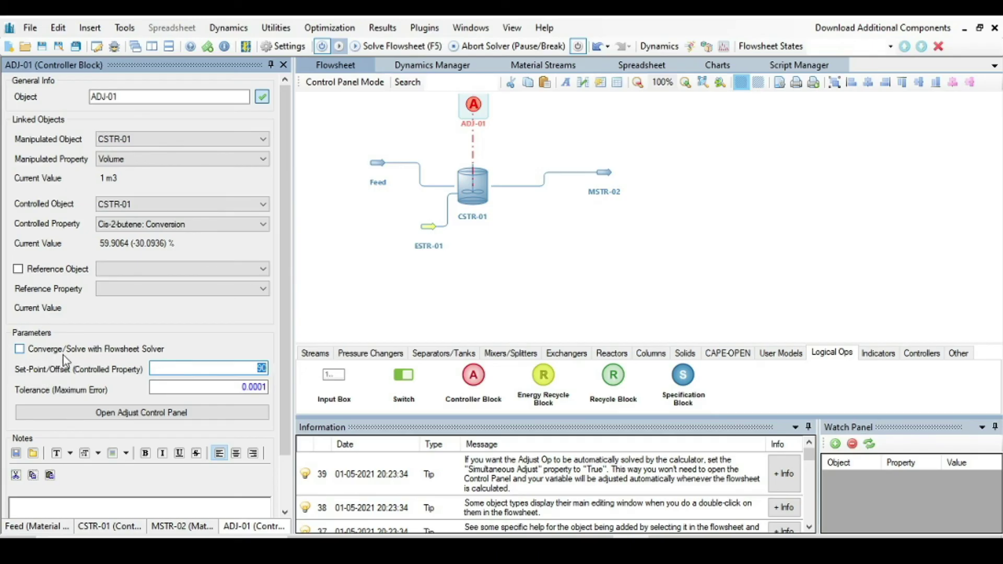
{"action": "left_click", "coordinate": [20, 349]}
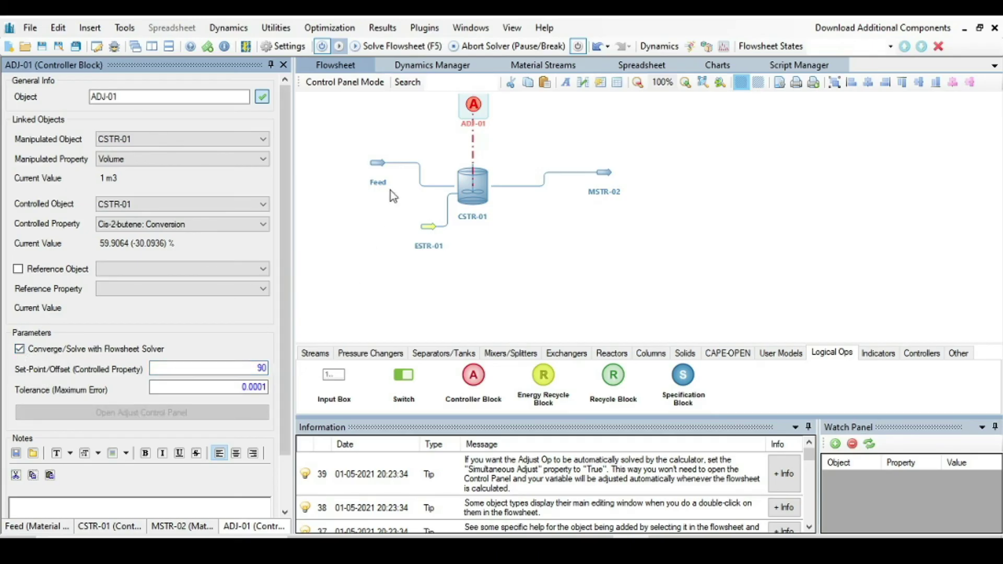
Step: Show the CSTR-01 reactor's settings and conversion results, and solve the flowsheet with the controller active
{"action": "left_click", "coordinate": [324, 48]}
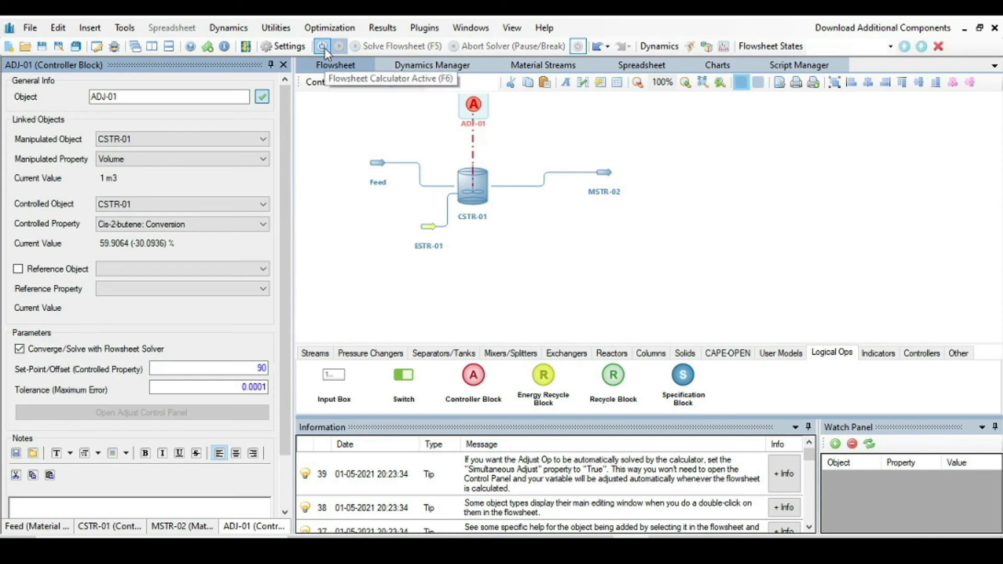
{"action": "left_click", "coordinate": [469, 185]}
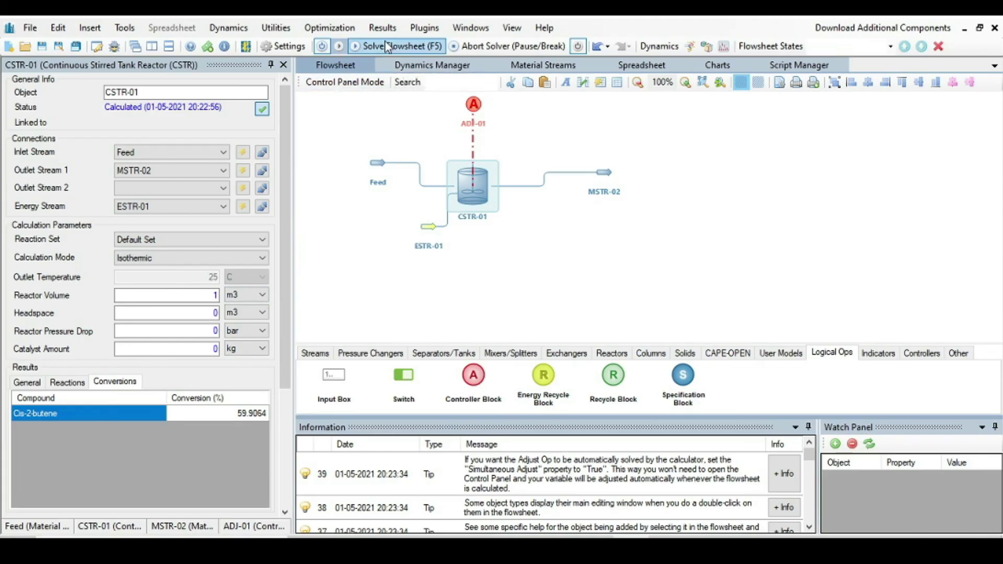
{"action": "left_click", "coordinate": [385, 46]}
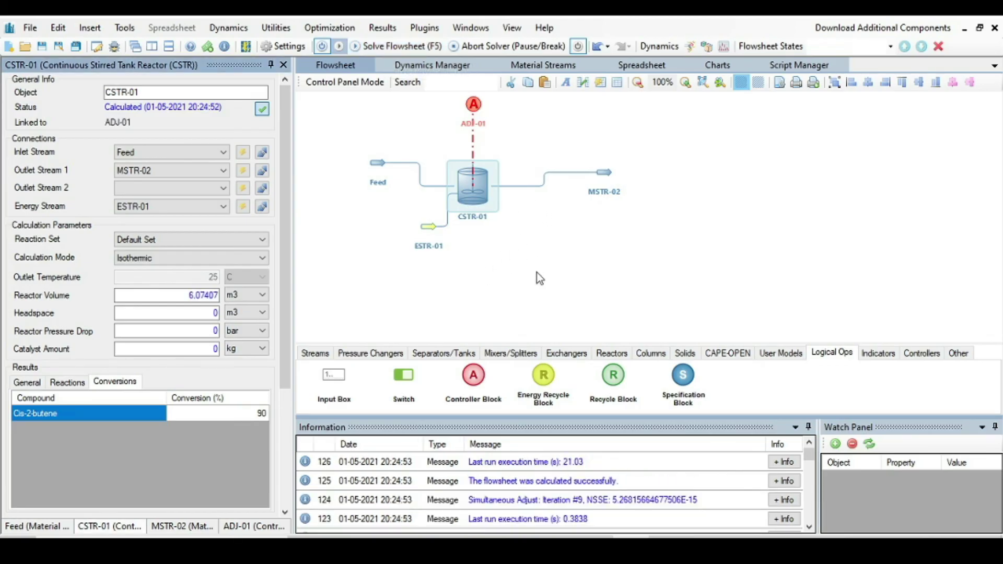
{"action": "mouse_move", "coordinate": [460, 190]}
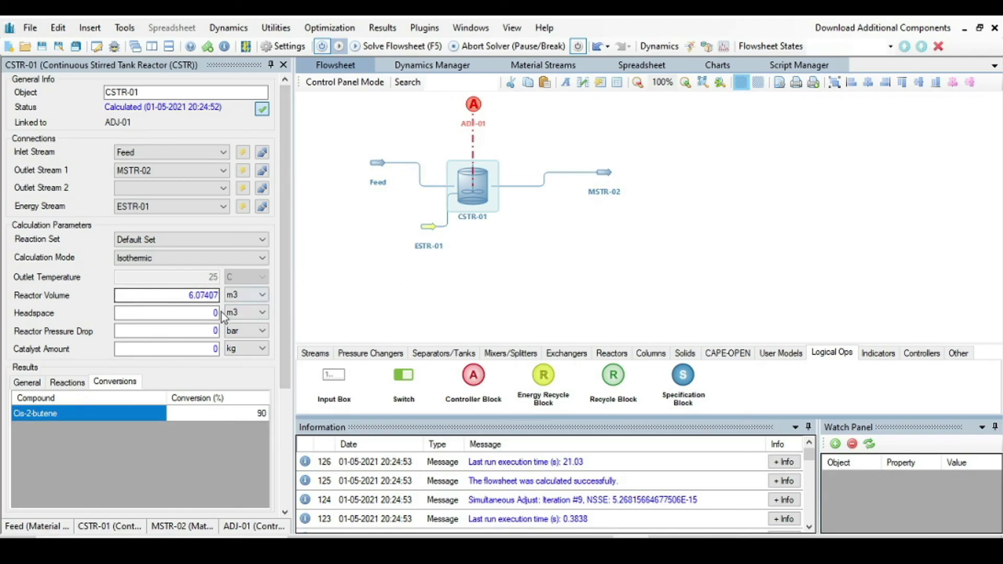
Step: Switch to the PowerPoint presentation and review the Background slide's CSTR and PFR volume plots, then the Problem statement slide's PFR volume
{"action": "key", "text": "alt+Tab"}
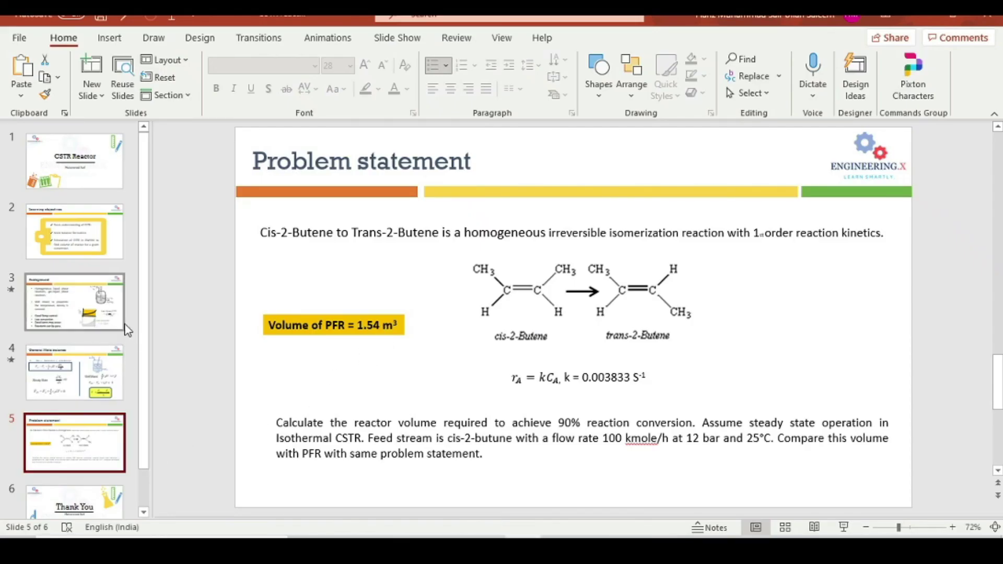
{"action": "left_click", "coordinate": [104, 319]}
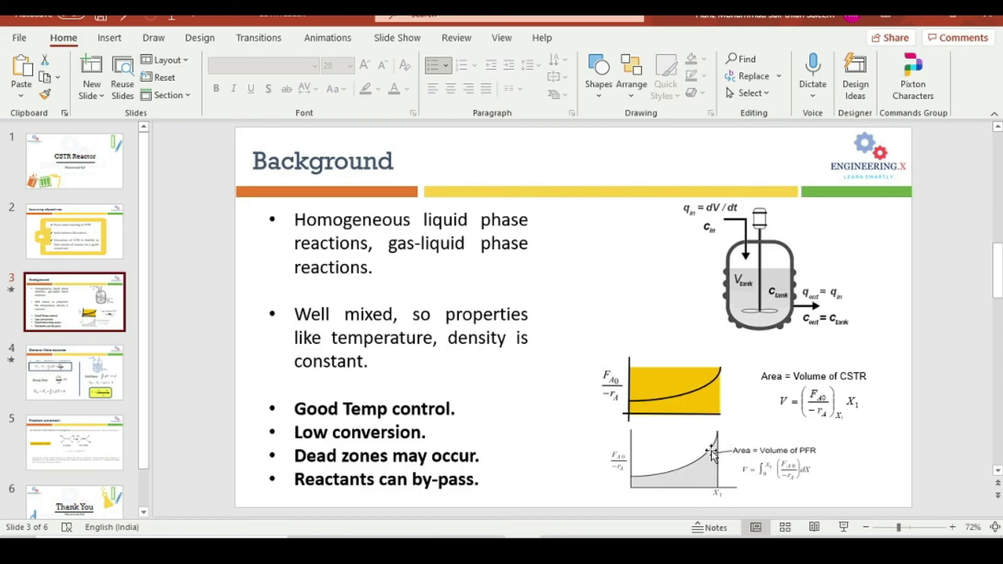
{"action": "left_click", "coordinate": [78, 455]}
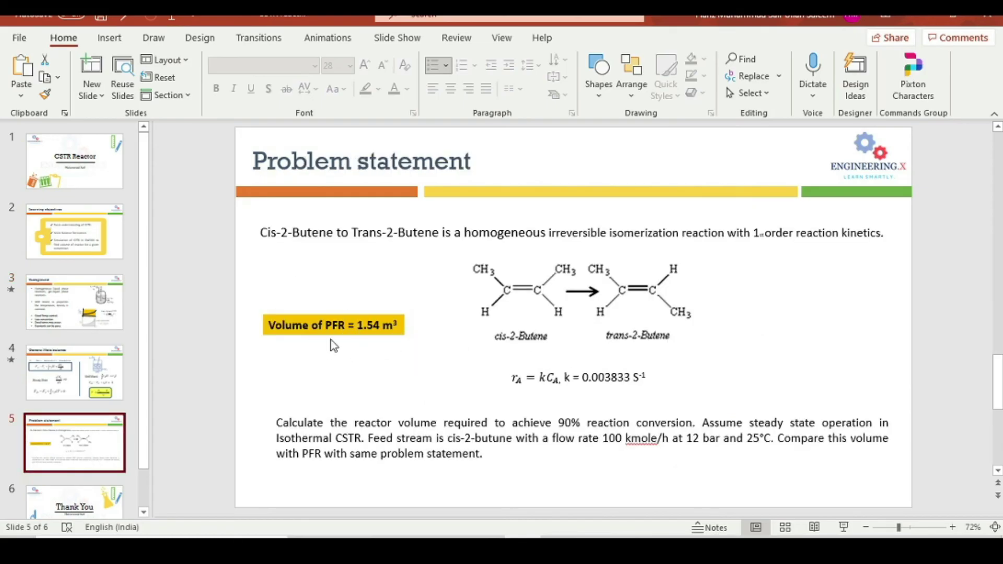